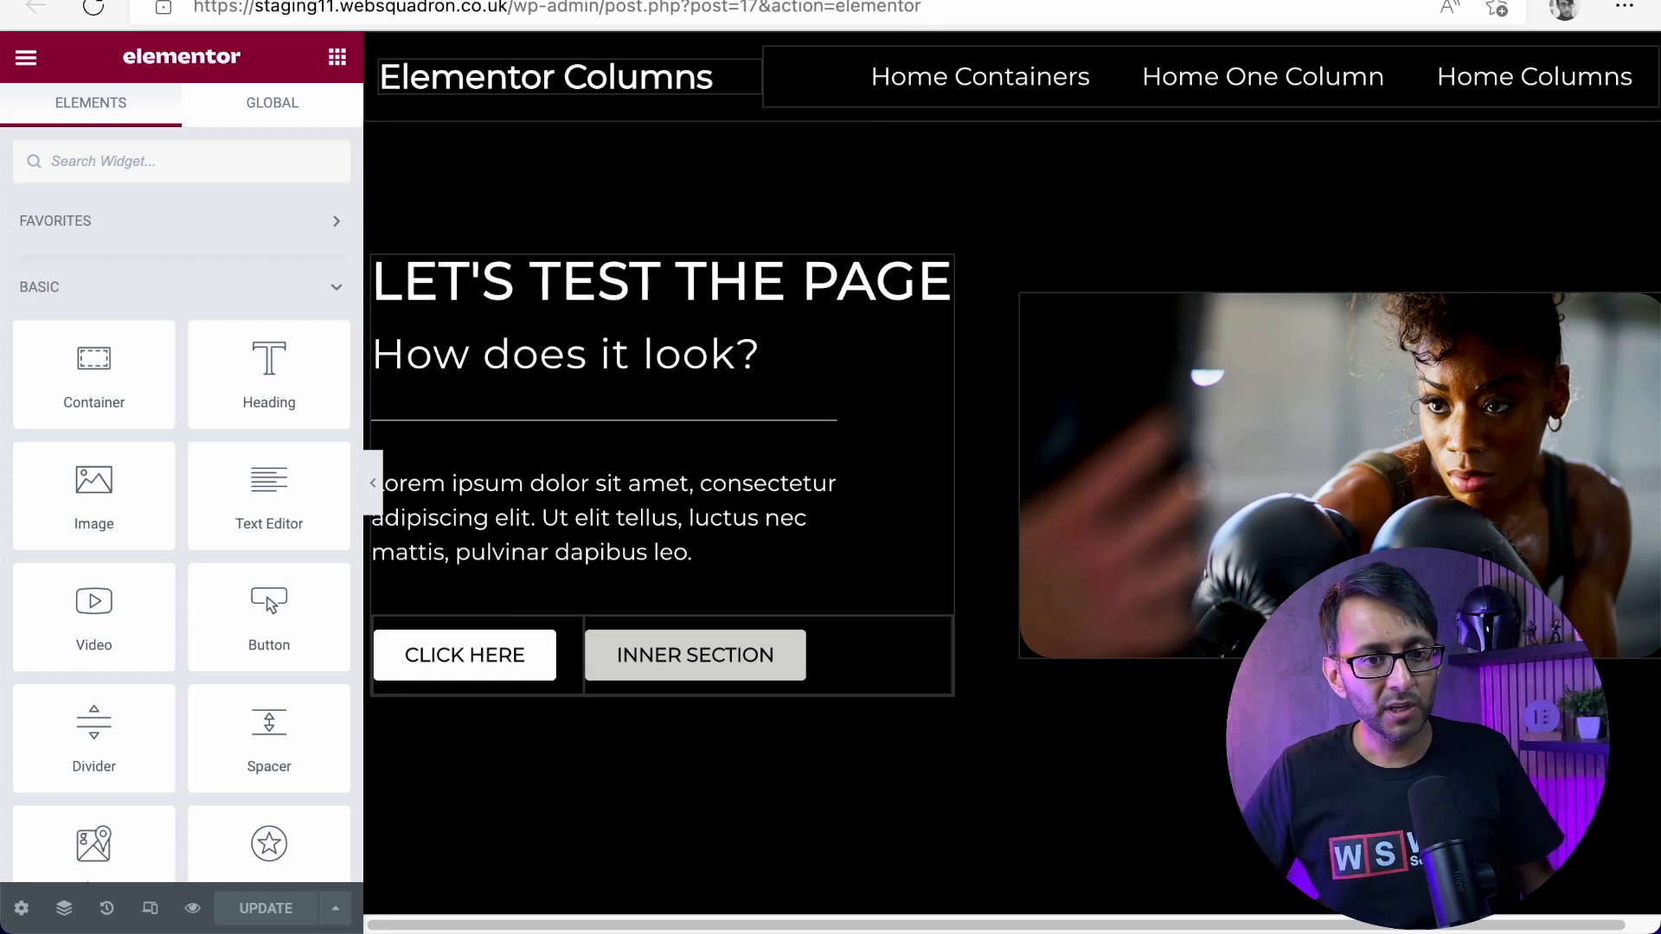
# - Load the Elementor One Container page in the editor and close the Navigator
pyautogui.click(917, 2)
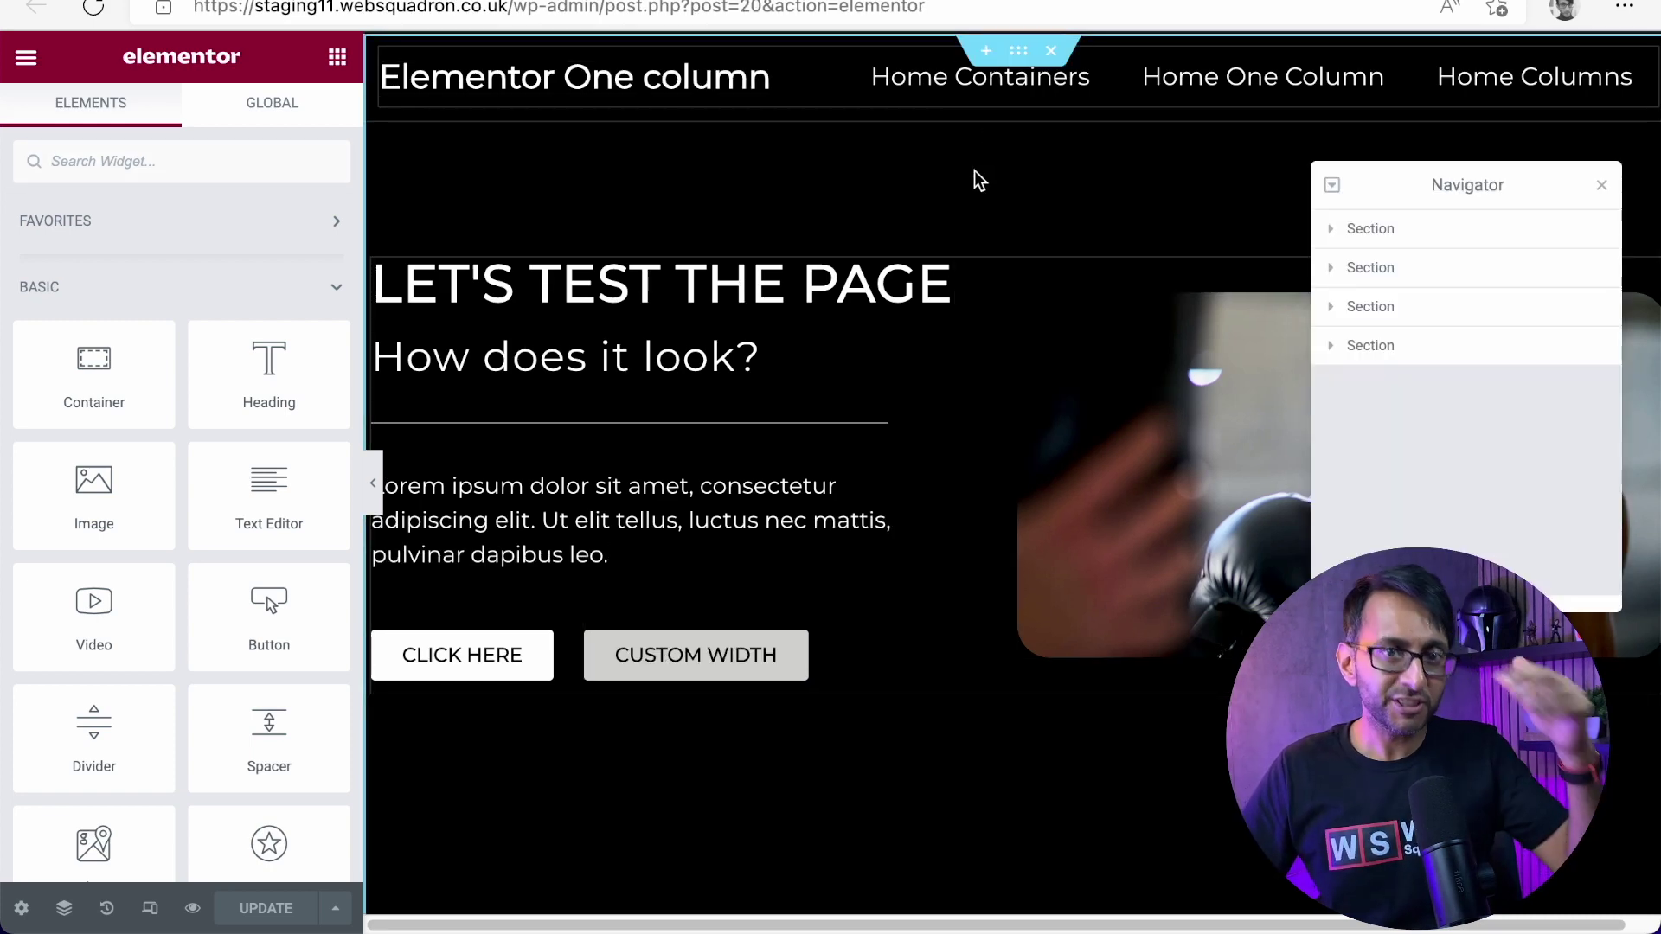
pyautogui.click(1601, 185)
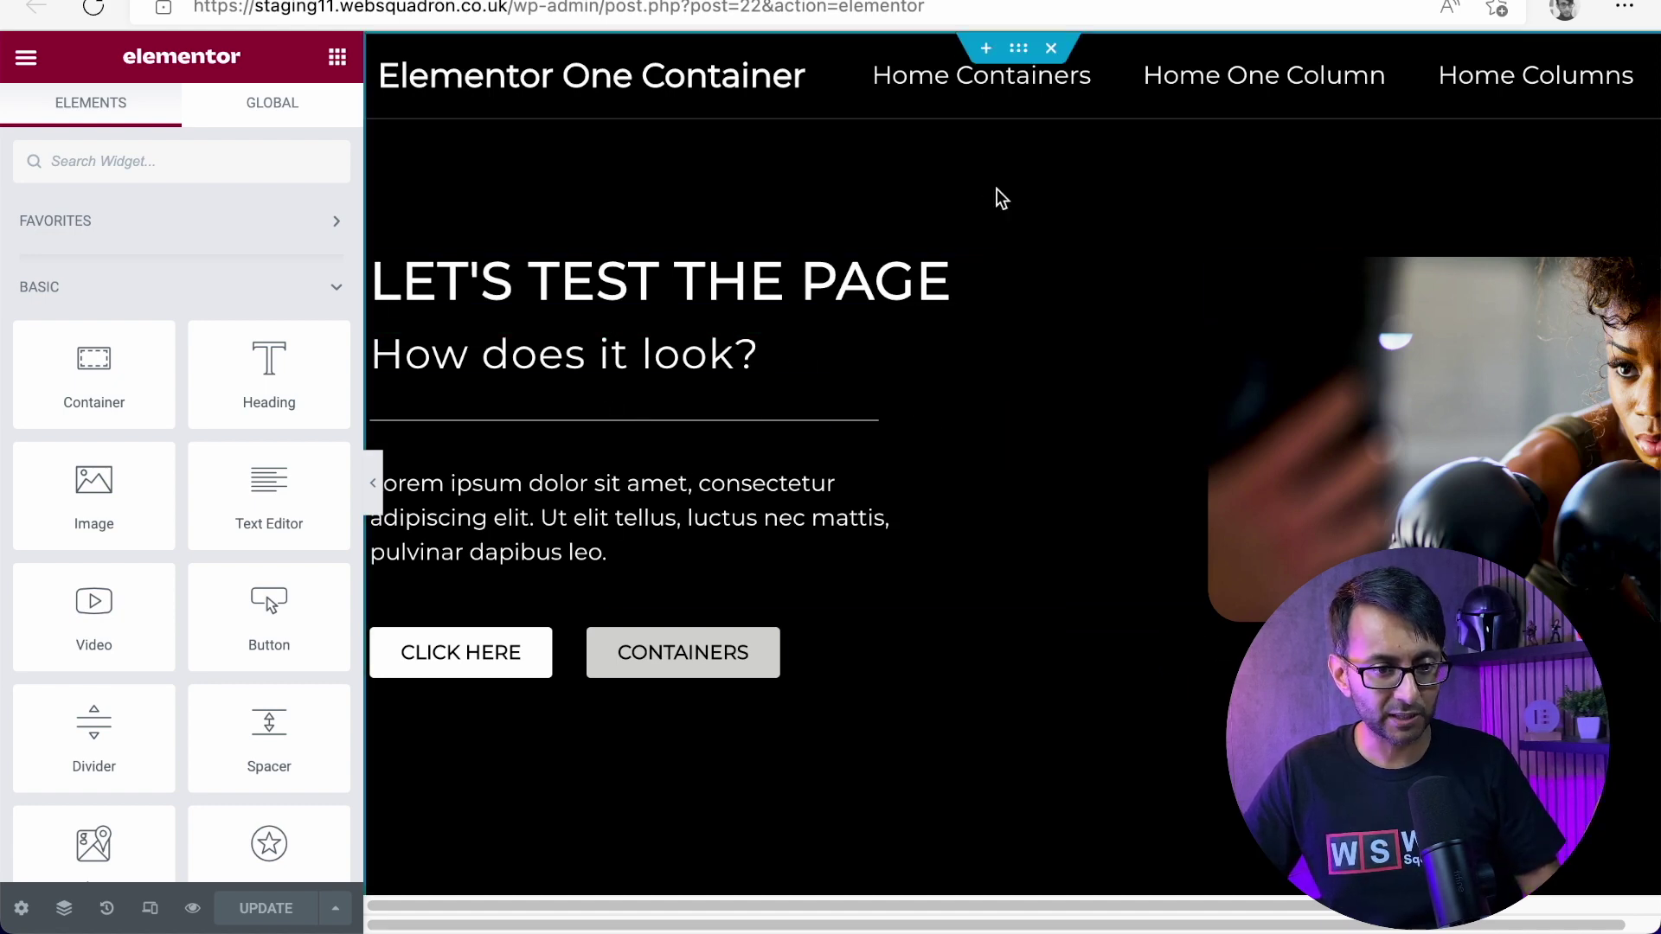
# - Inspect the first container's Items layout, then show the heading's Advanced settings with its Custom width of 75
pyautogui.click(64, 908)
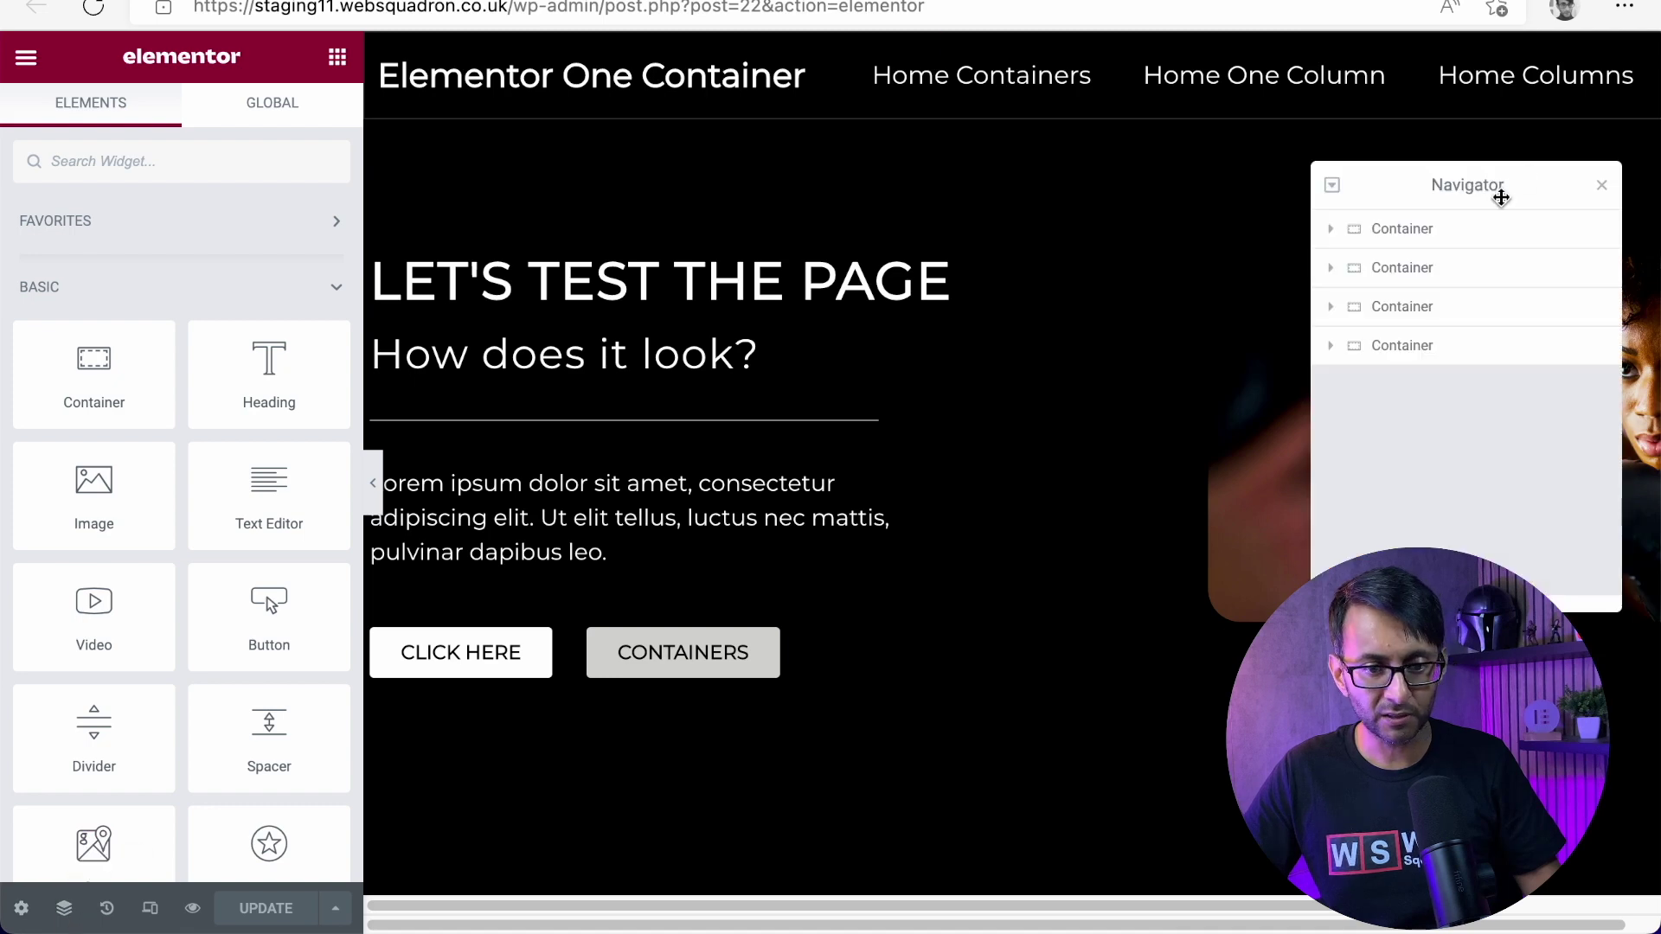
pyautogui.click(1496, 230)
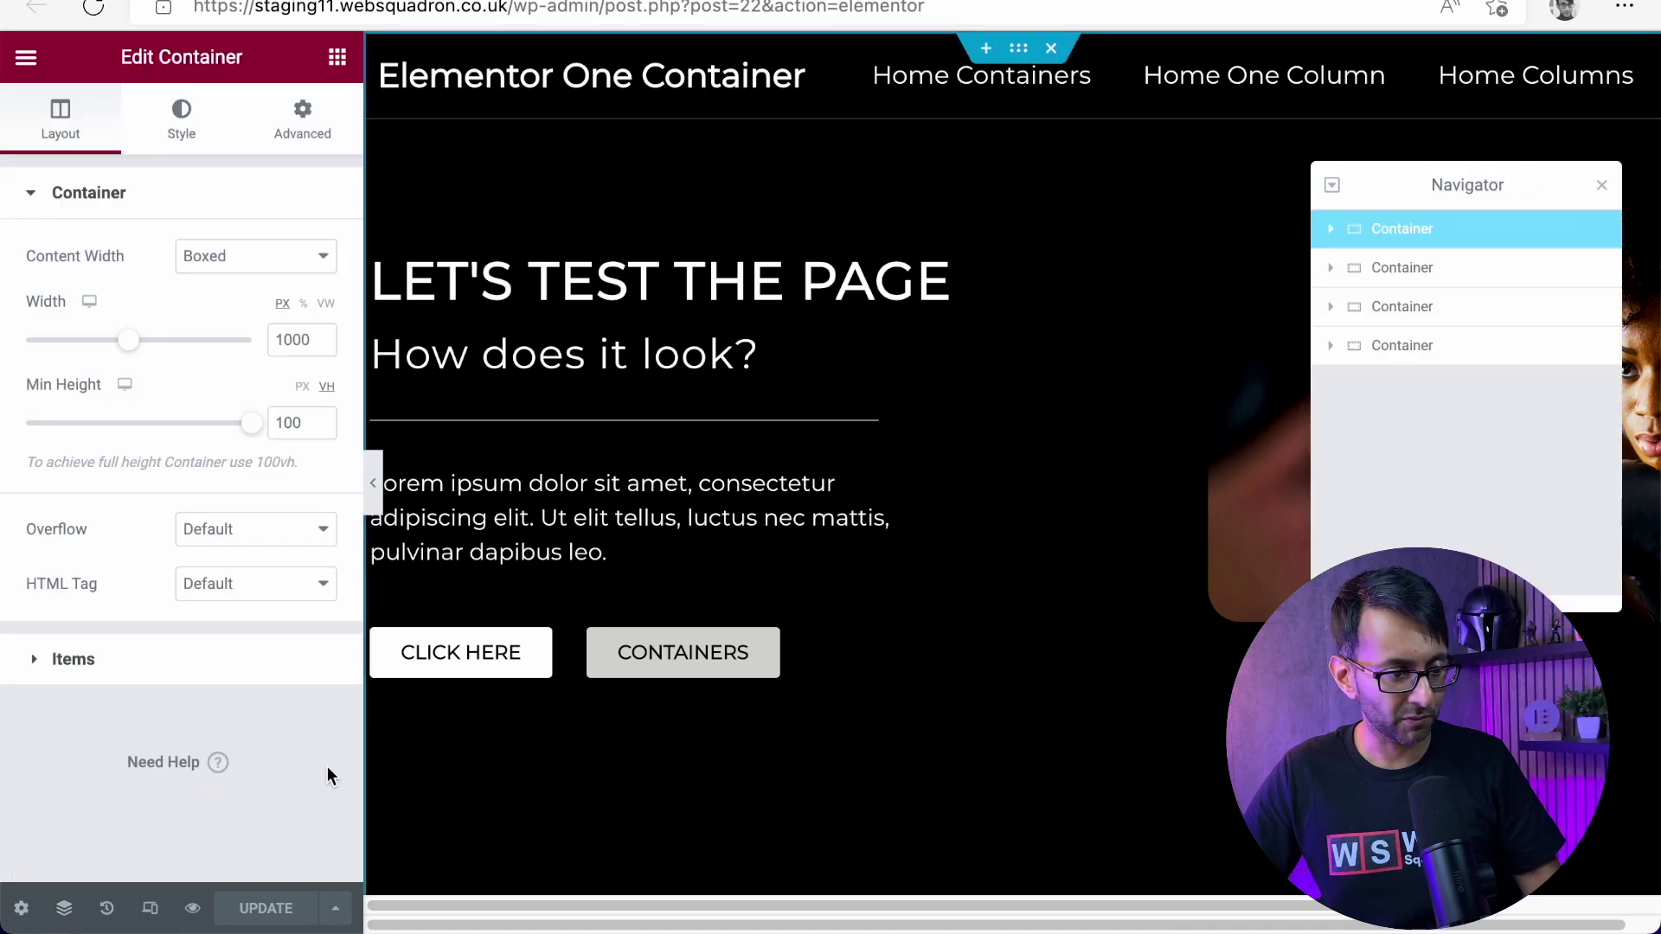
pyautogui.click(130, 662)
pyautogui.click(1601, 186)
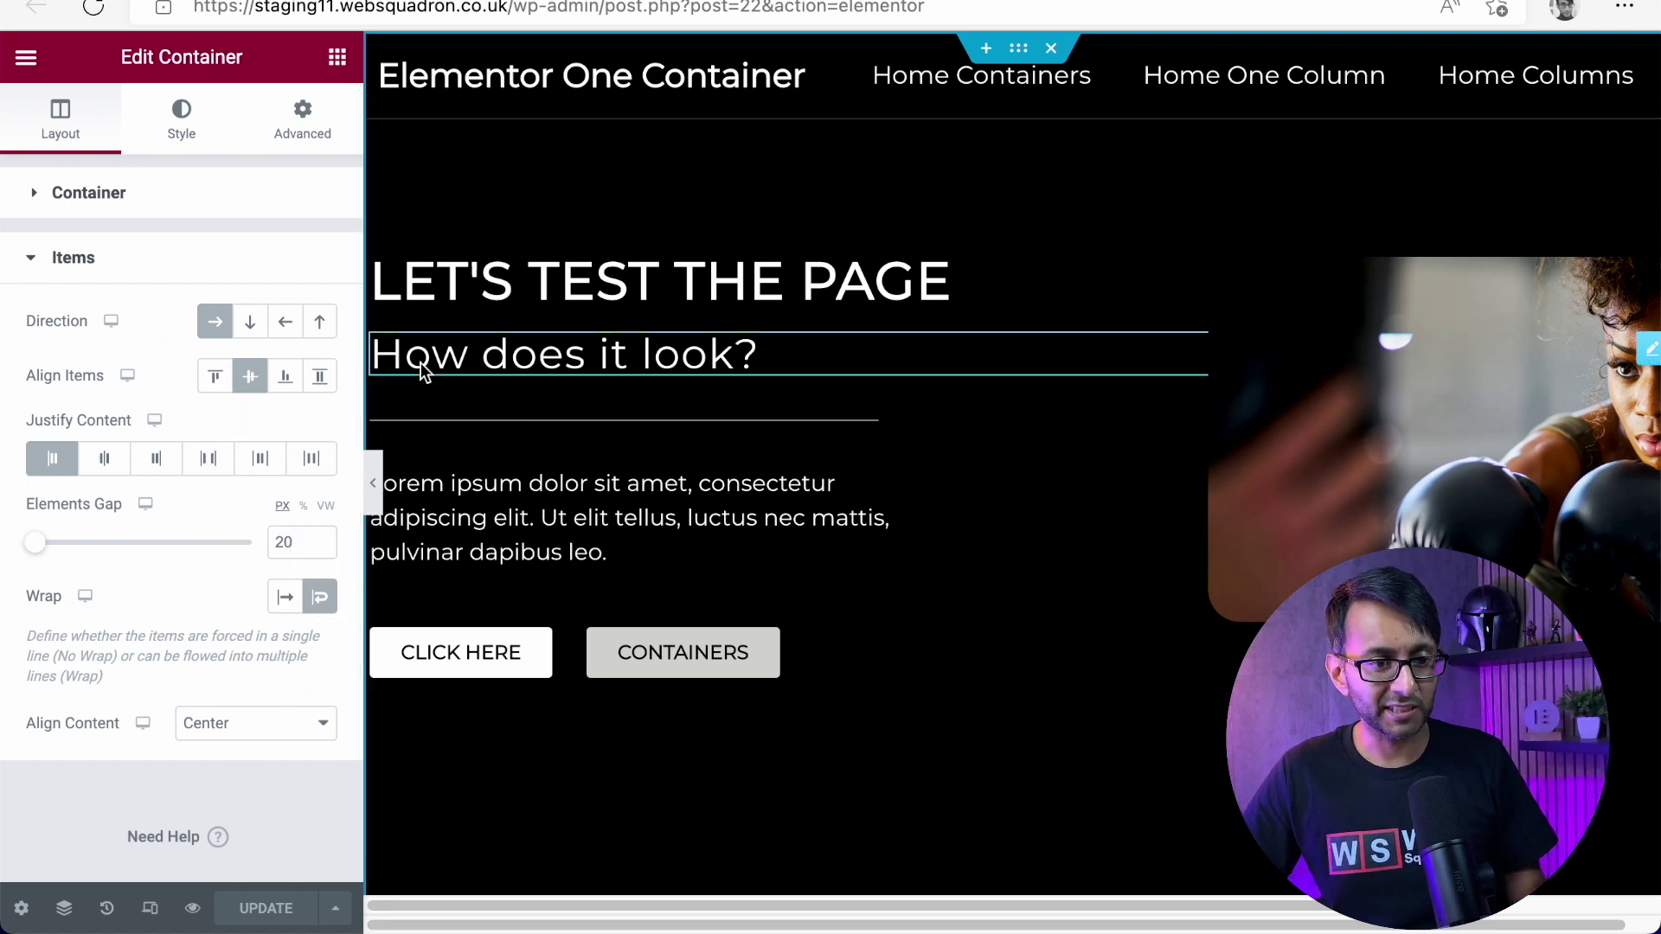
pyautogui.click(650, 279)
pyautogui.click(304, 143)
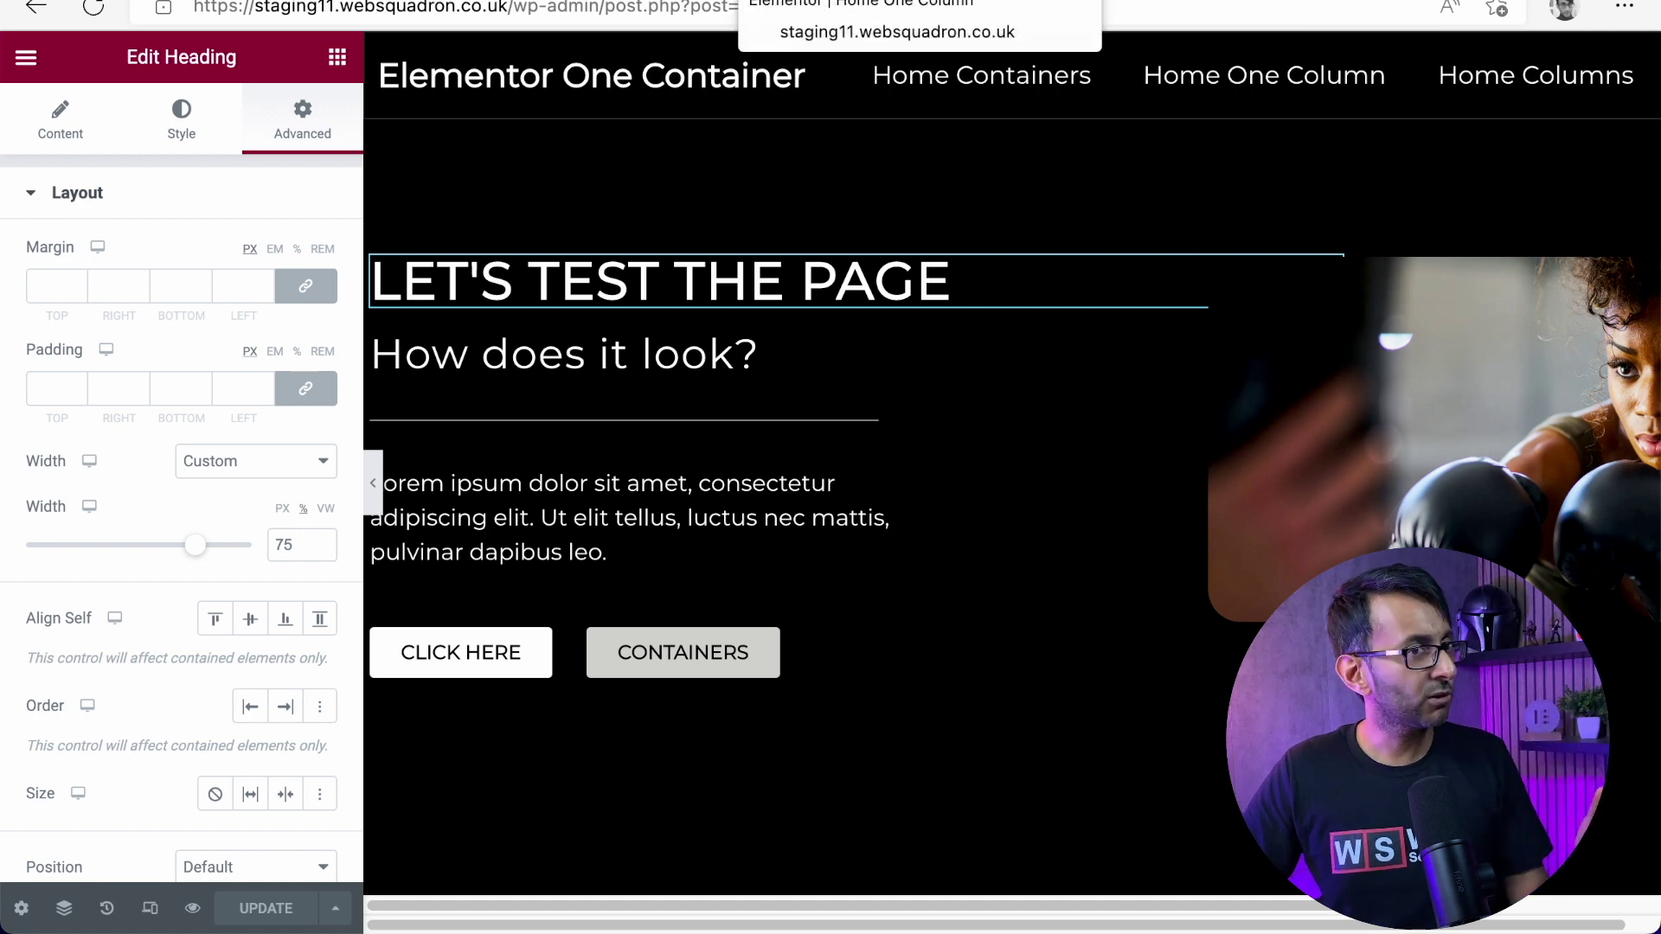
# - Go via the Home One Column tab to the Elementor Columns page editor
pyautogui.click(831, 0)
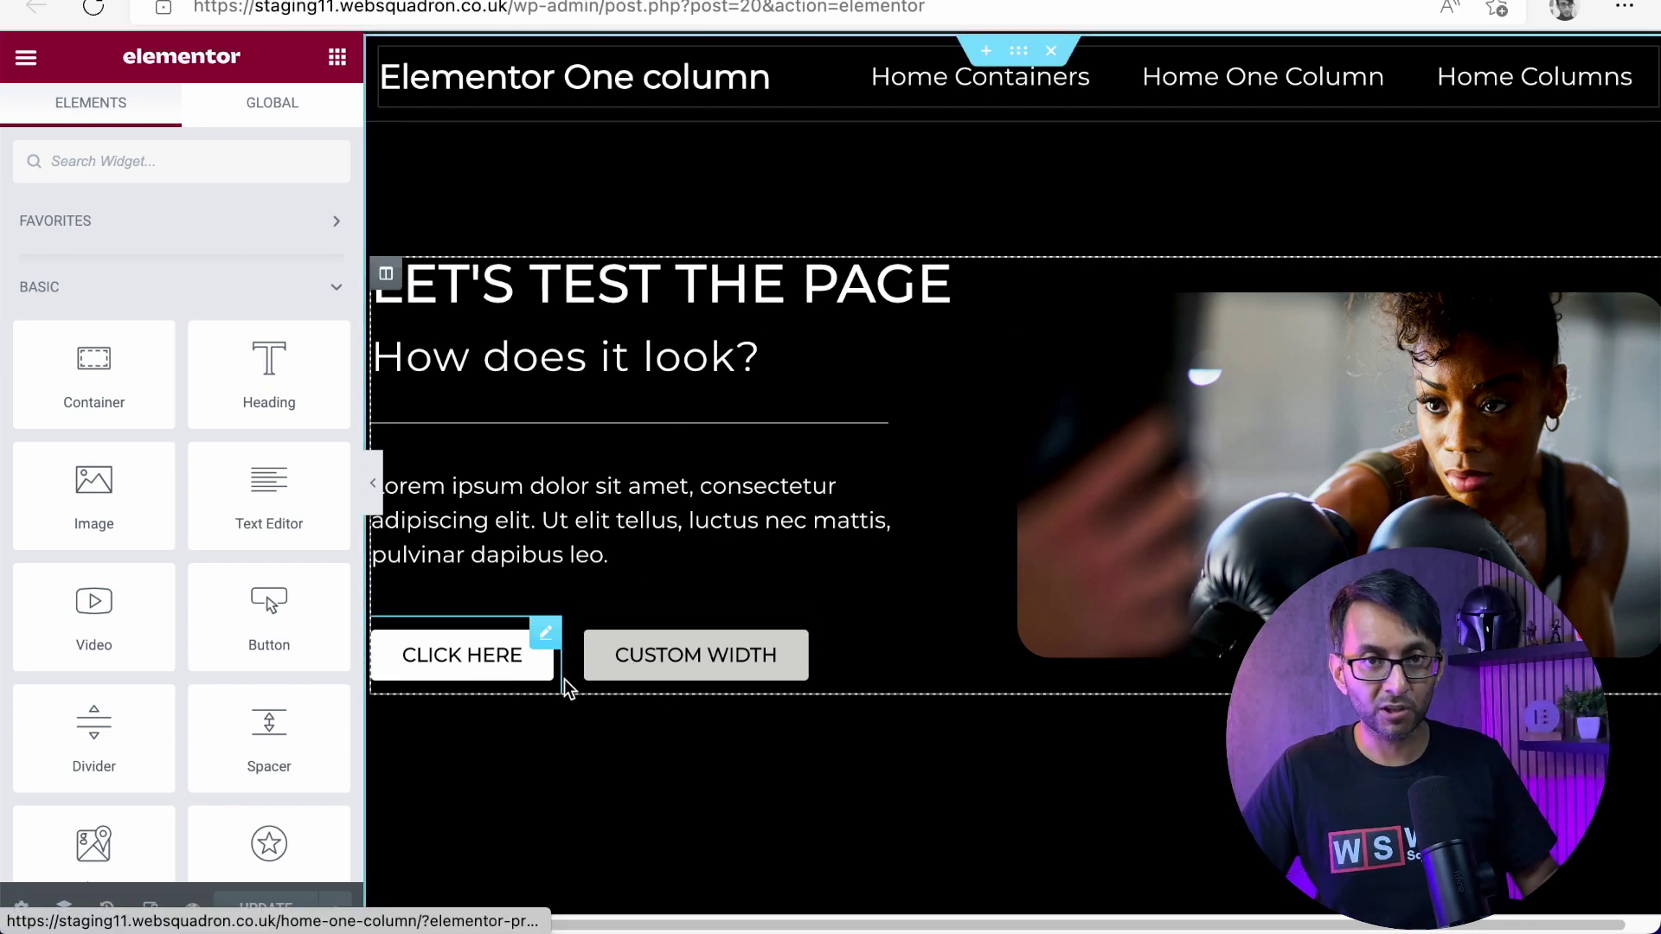
pyautogui.click(529, 2)
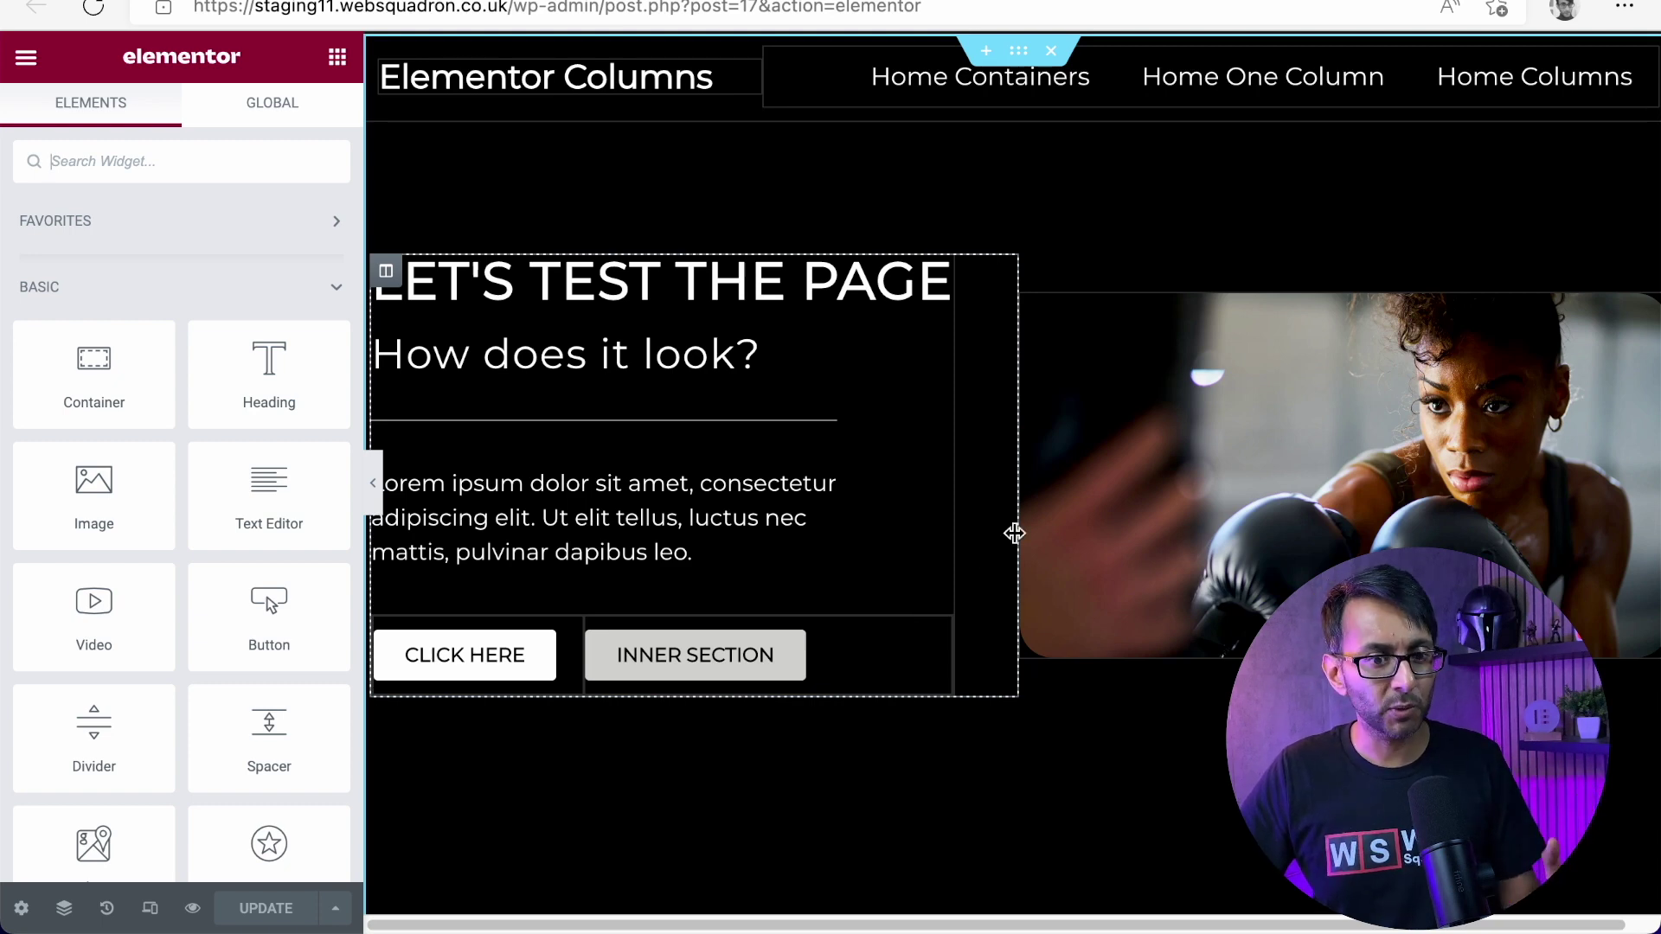
pyautogui.scroll(-9, 1014, 534)
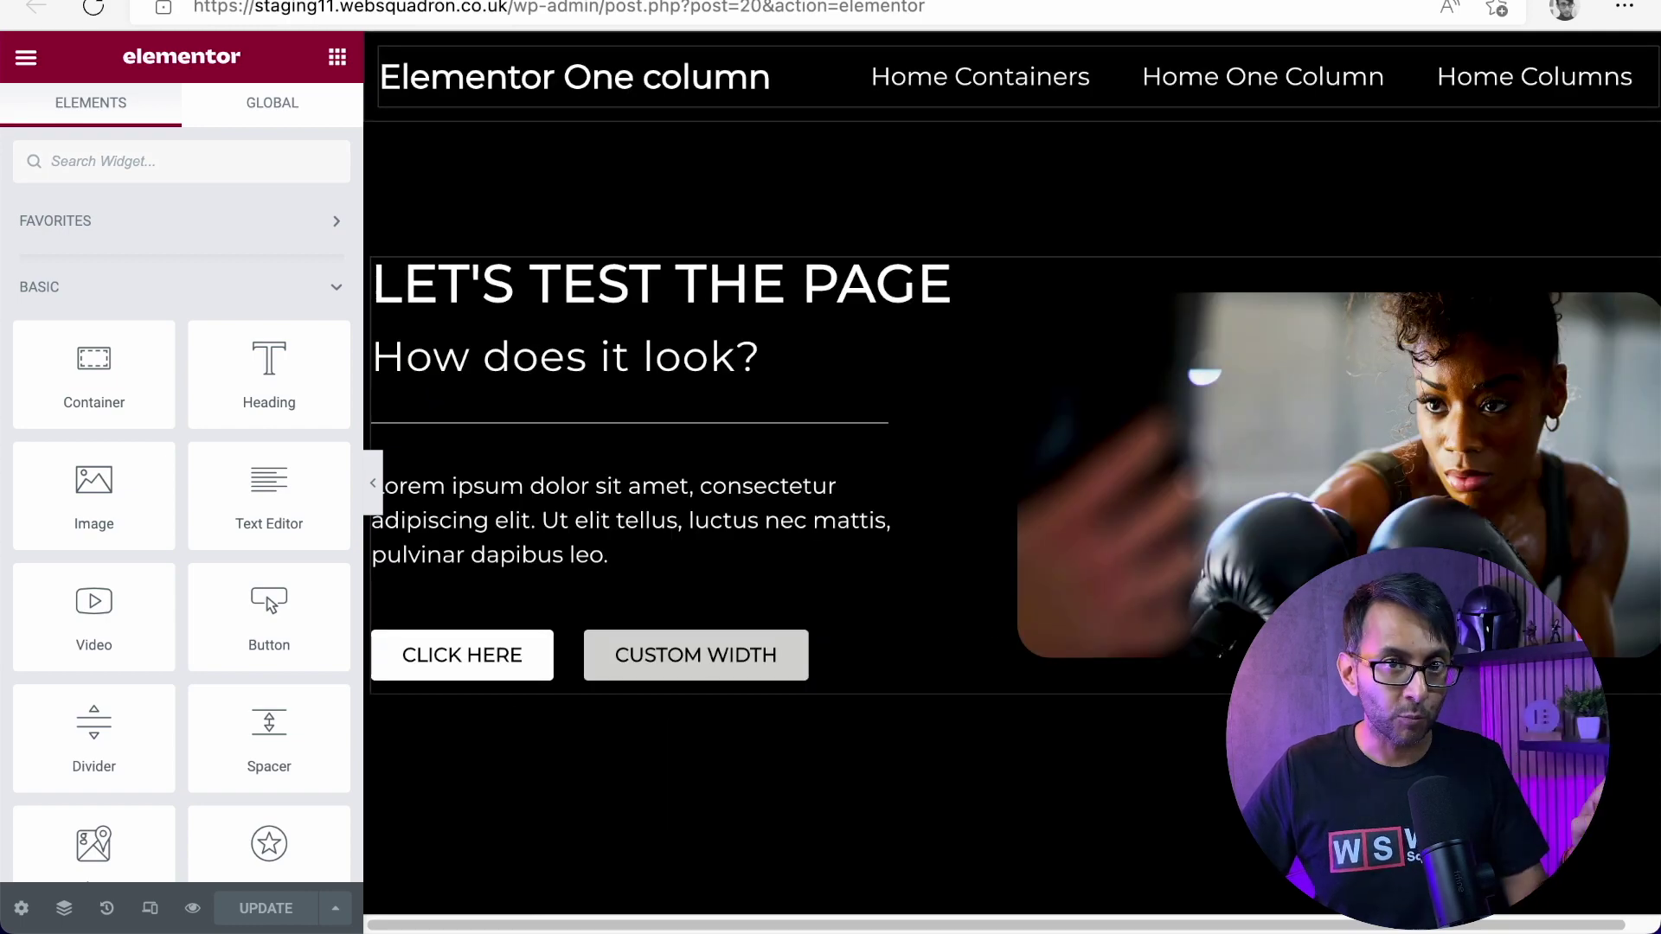
pyautogui.scroll(-10, 1102, 375)
pyautogui.scroll(3, 874, 344)
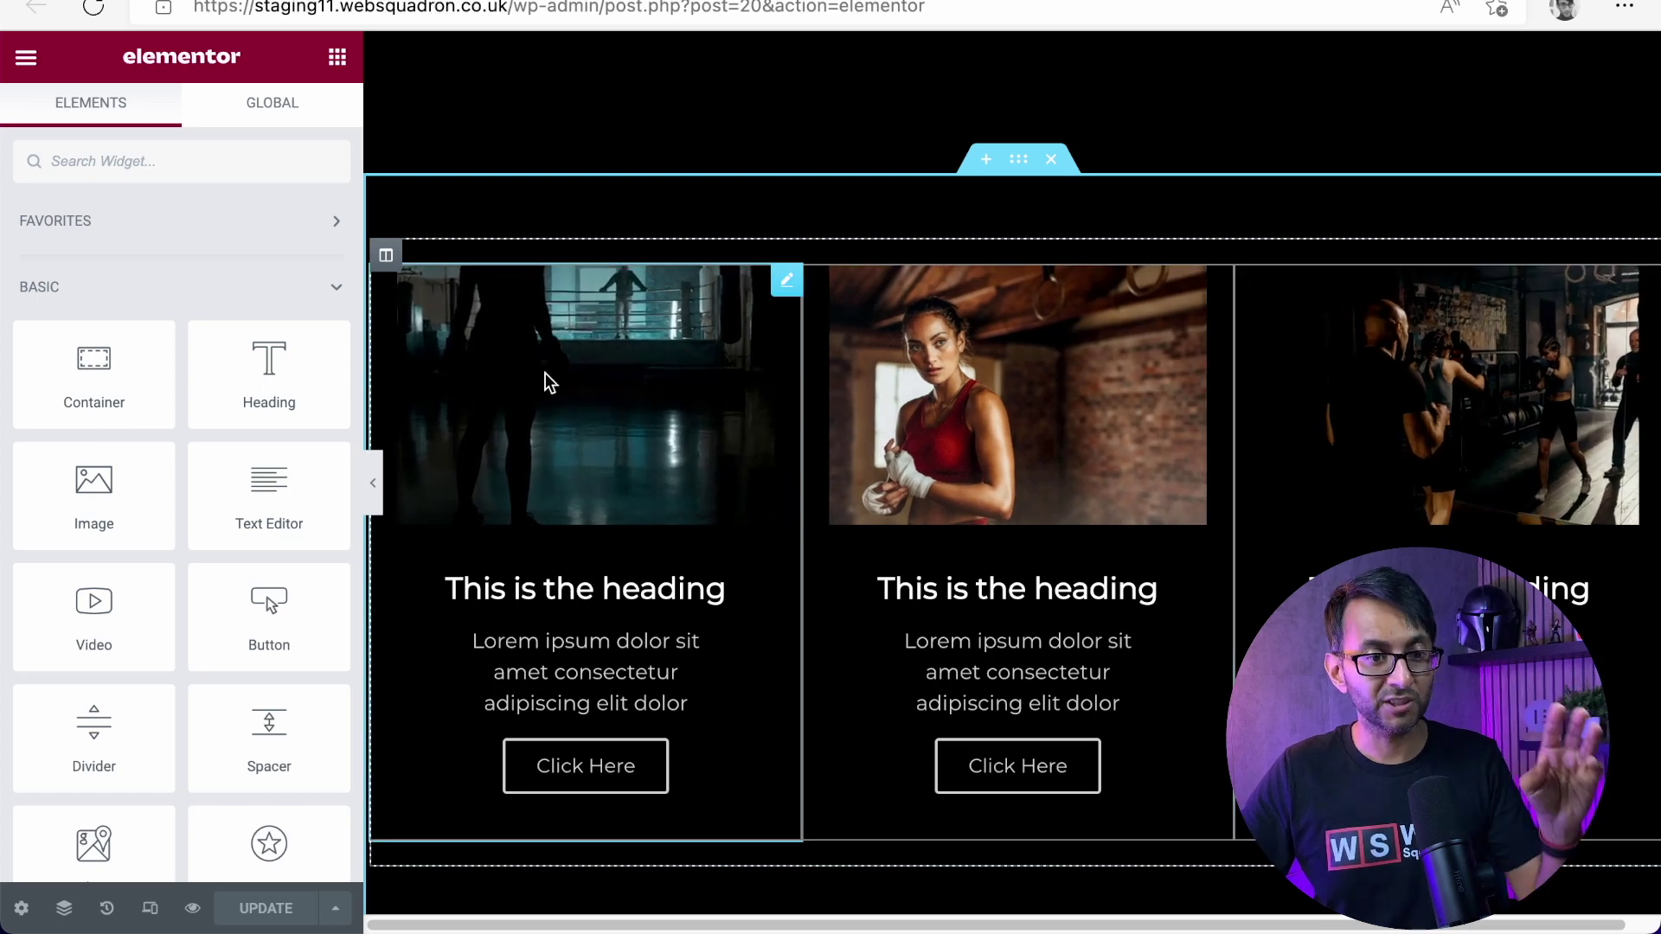
pyautogui.click(784, 280)
pyautogui.click(286, 121)
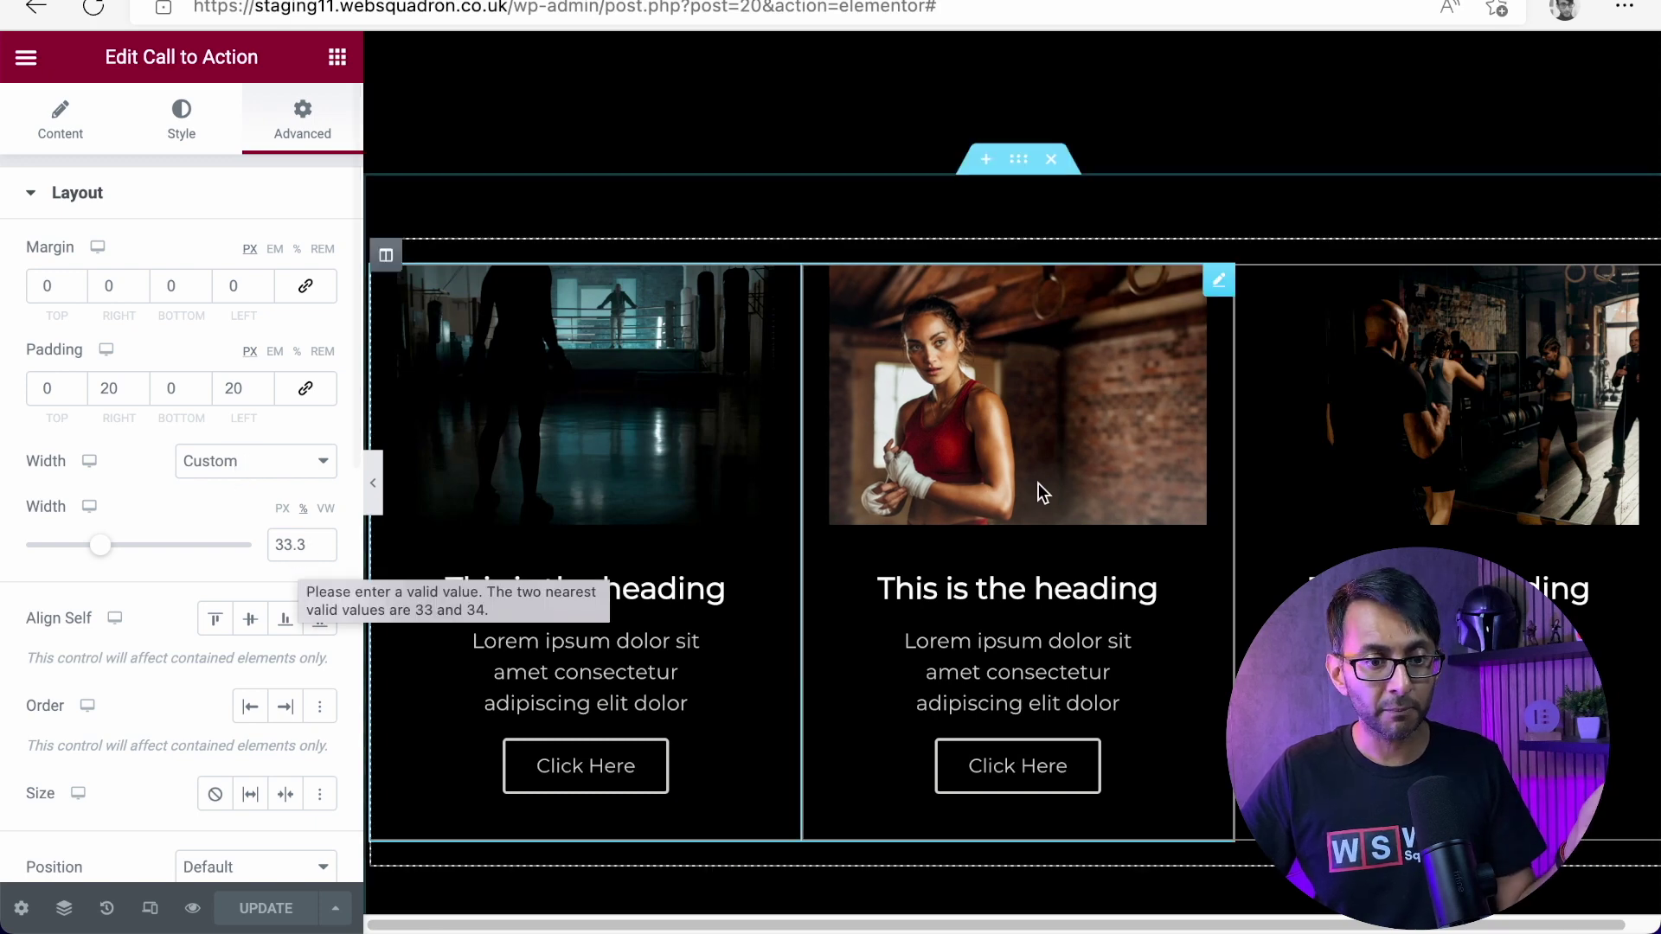
pyautogui.scroll(-2, 1038, 484)
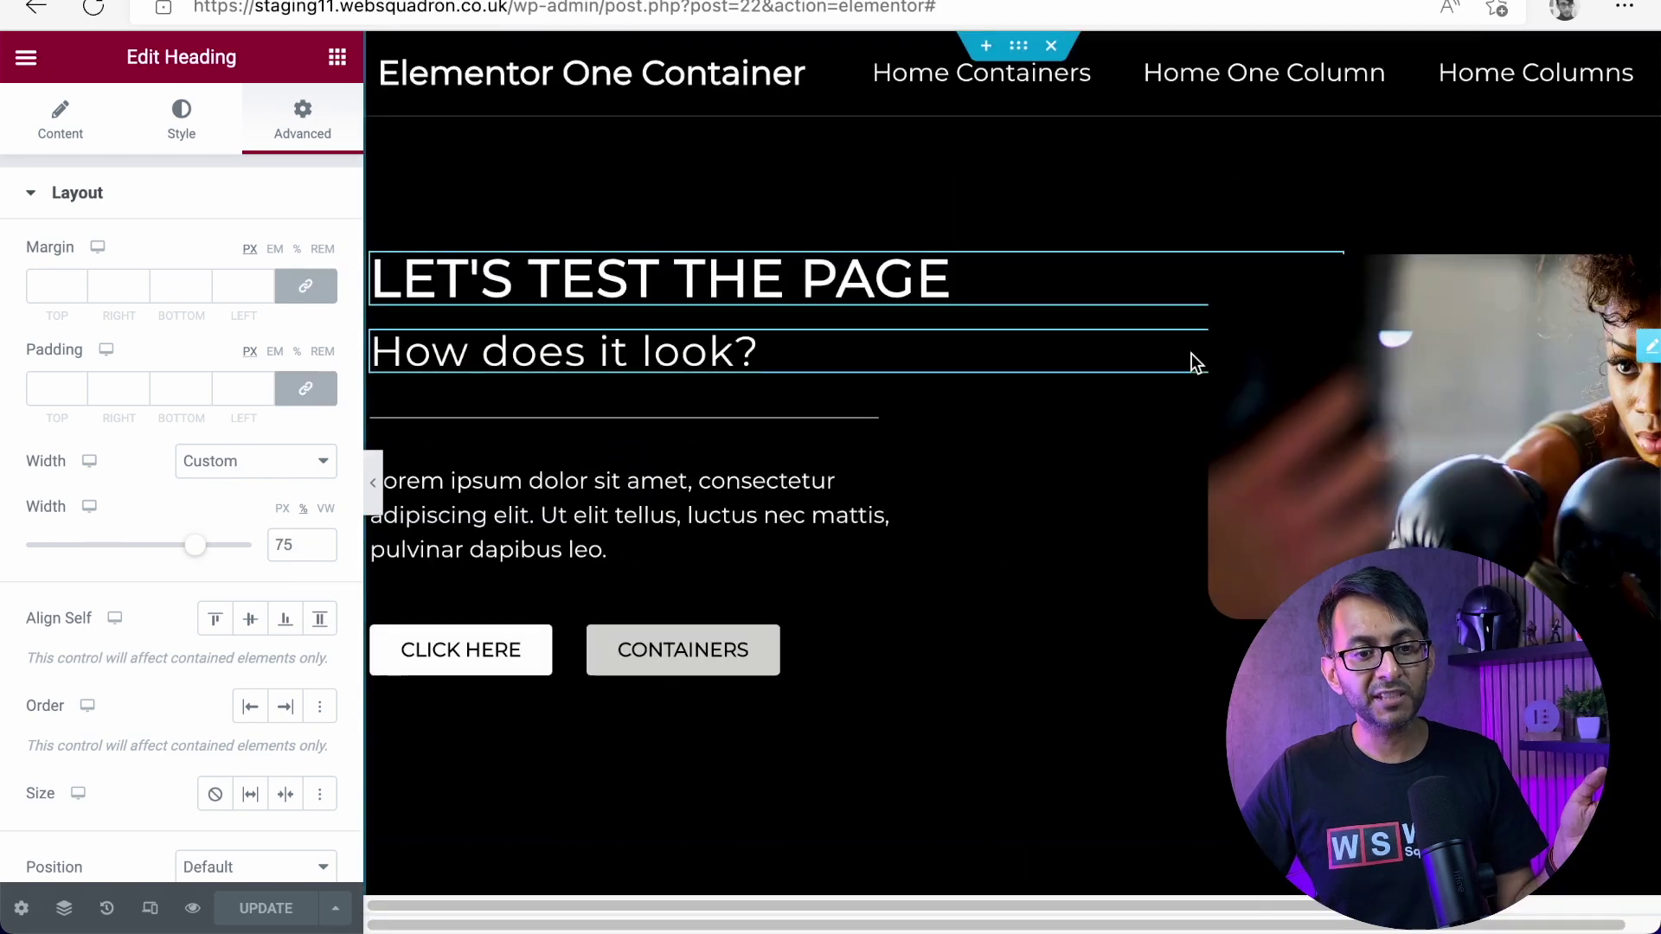
pyautogui.scroll(-7, 1191, 355)
pyautogui.scroll(-3, 1217, 455)
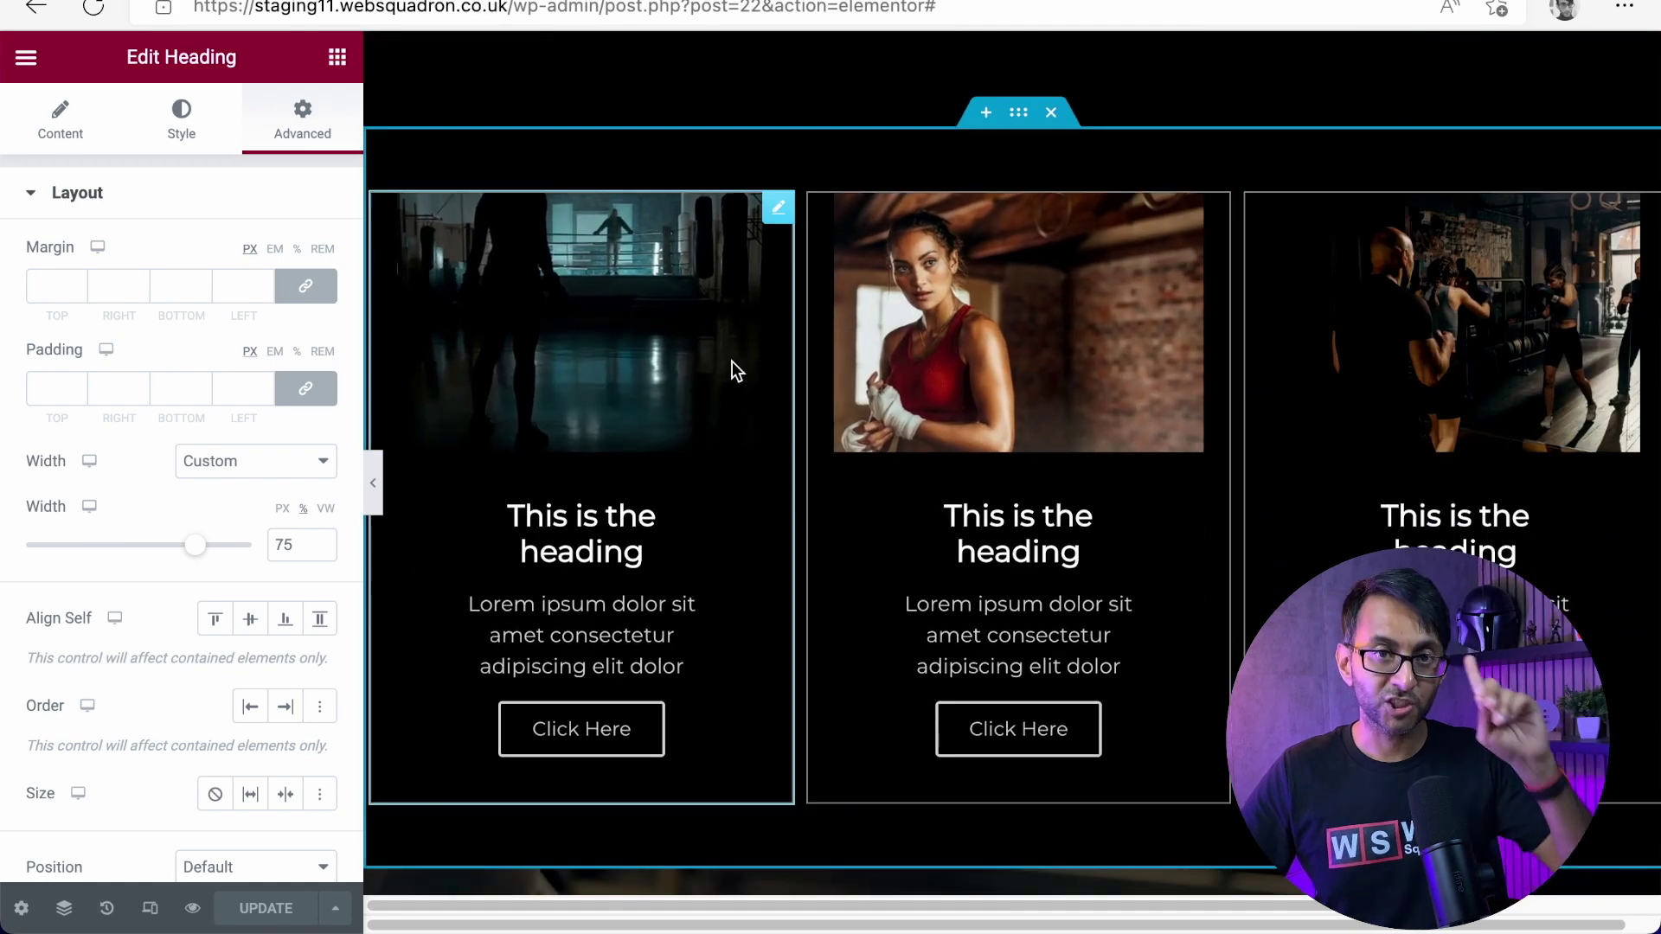
pyautogui.click(764, 210)
pyautogui.click(299, 125)
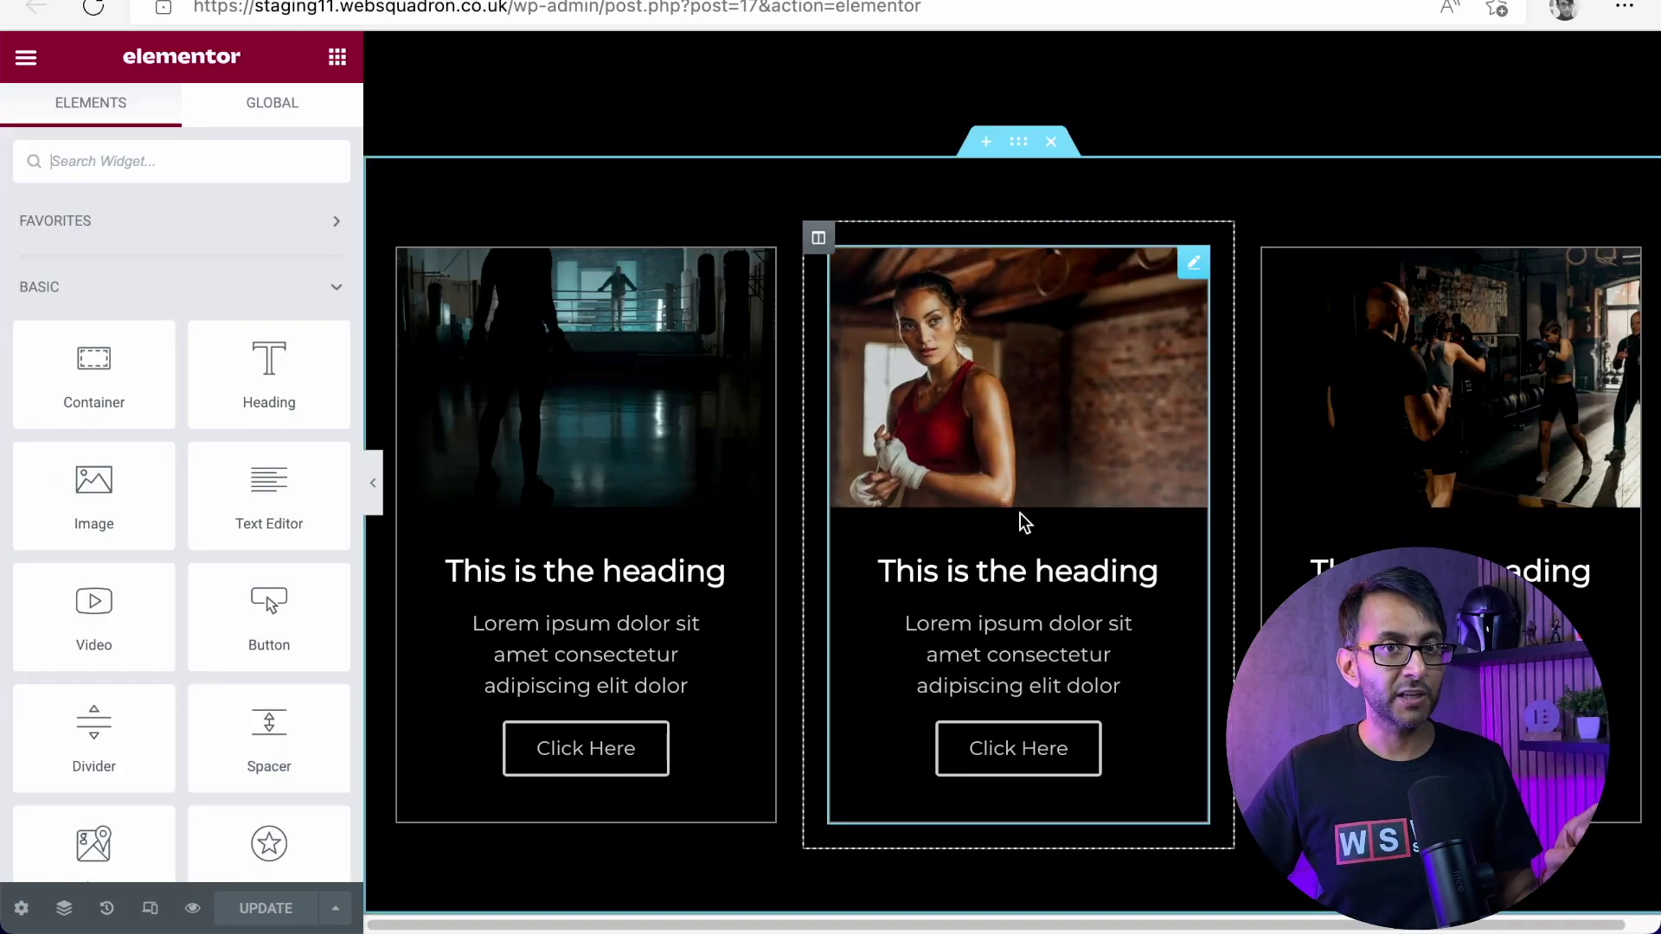
pyautogui.scroll(-1, 1315, 519)
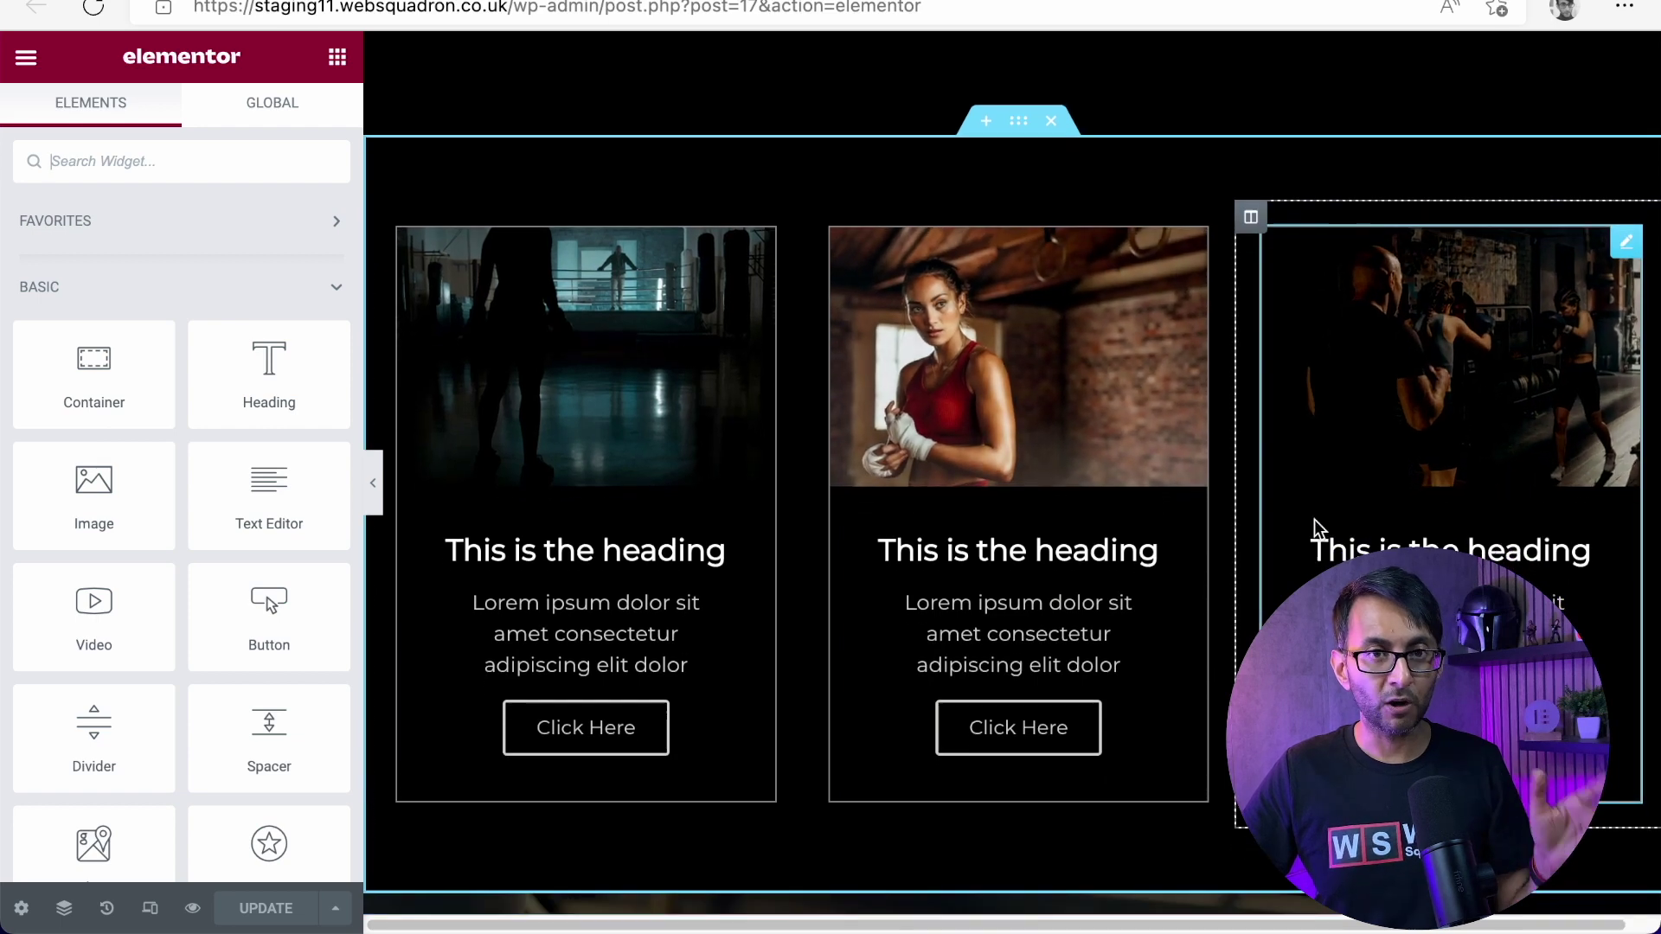
pyautogui.scroll(-7, 1012, 470)
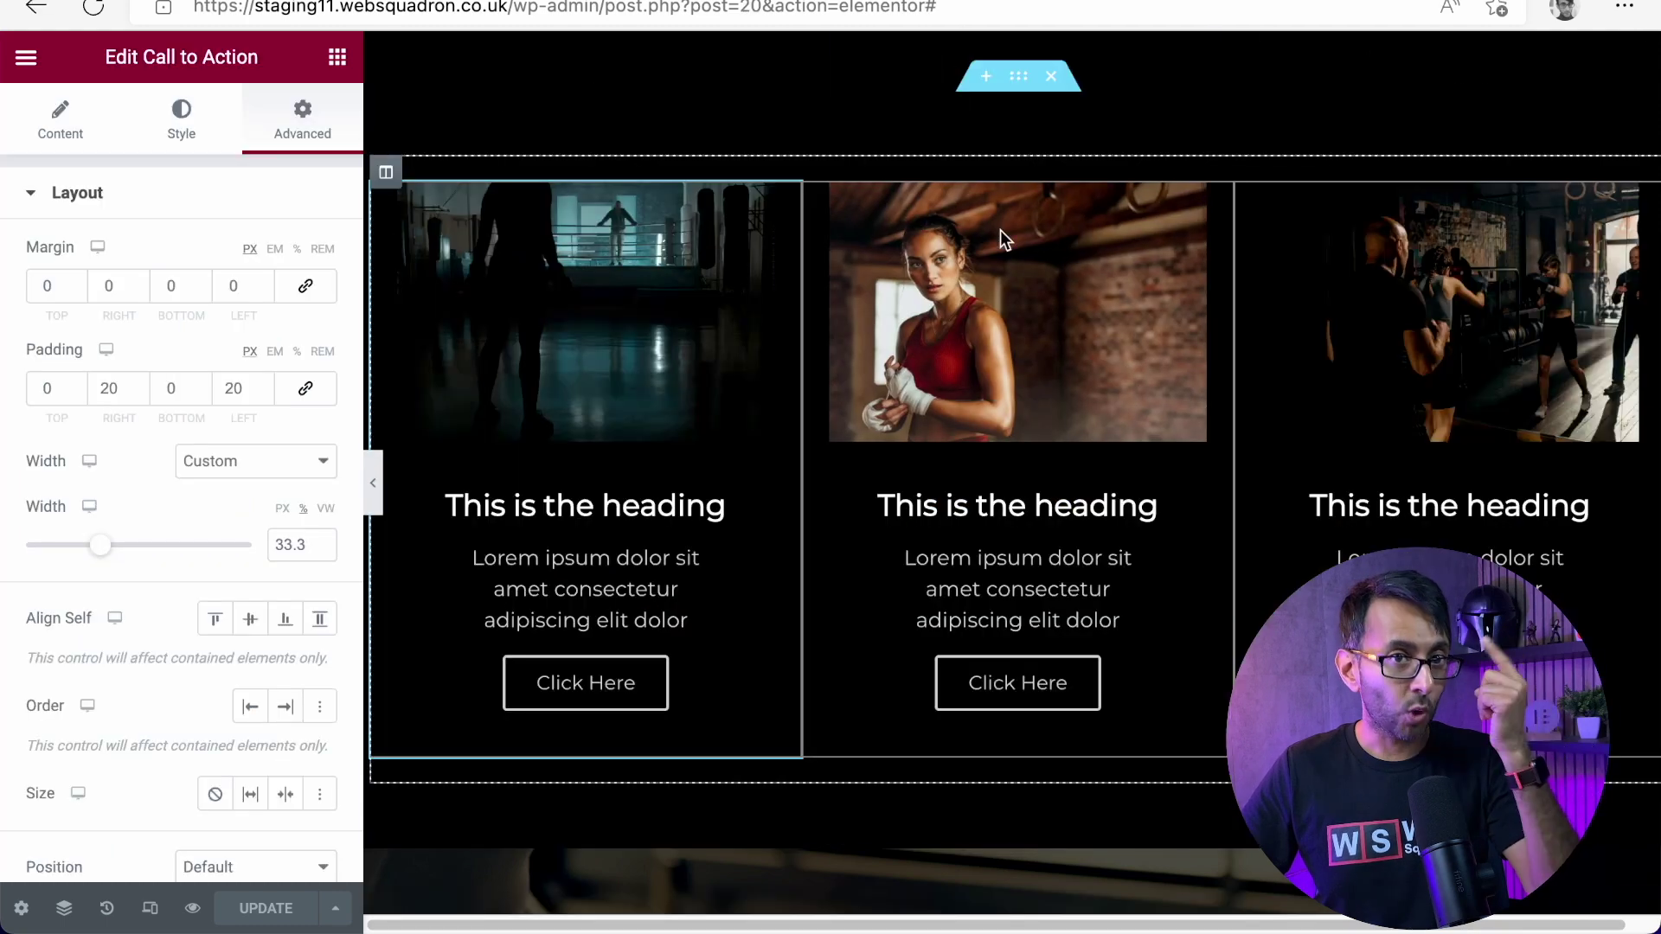
pyautogui.scroll(-10, 1025, 372)
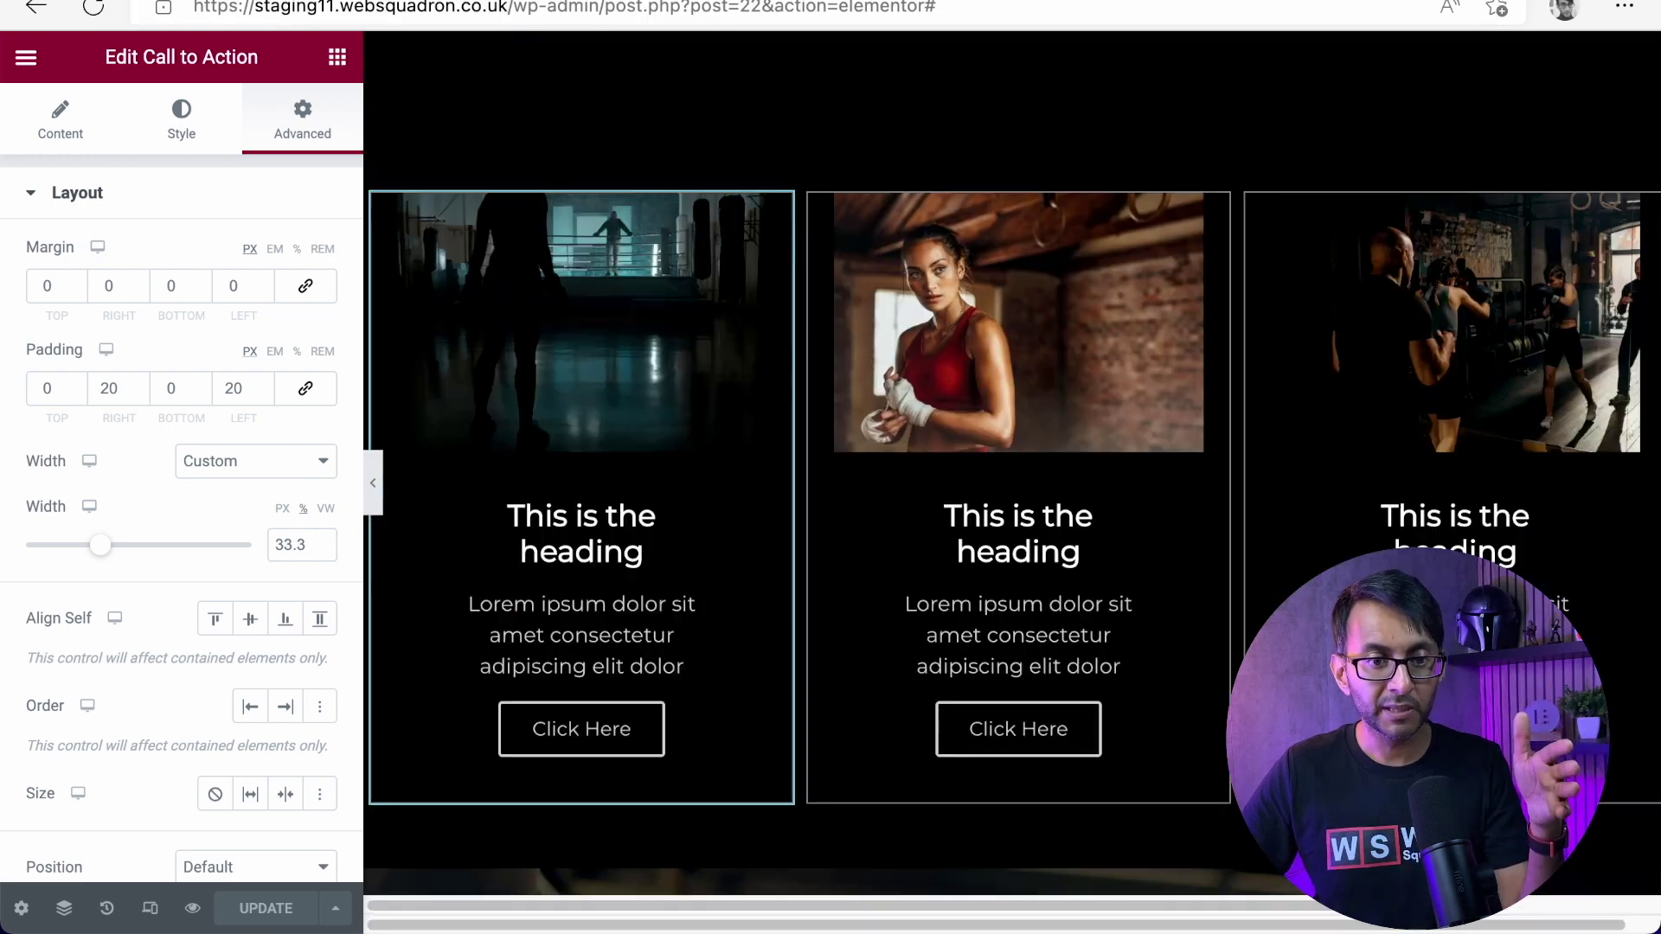
pyautogui.scroll(-10, 1114, 371)
pyautogui.scroll(5, 797, 430)
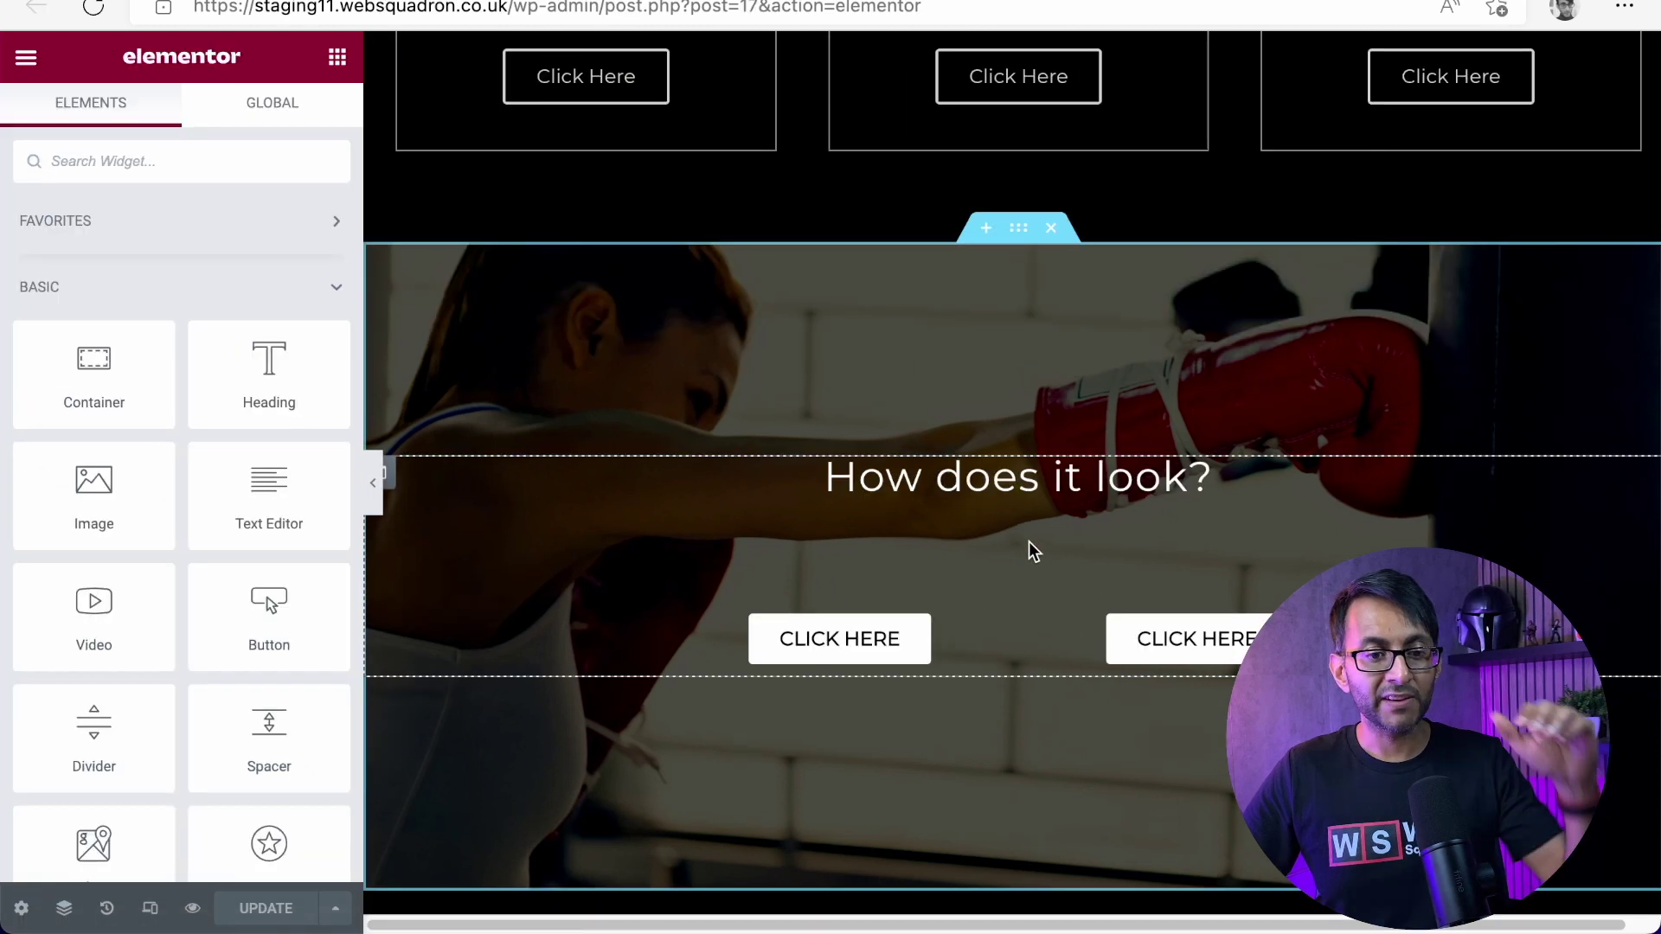
pyautogui.scroll(-5, 1030, 545)
pyautogui.scroll(-4, 1029, 551)
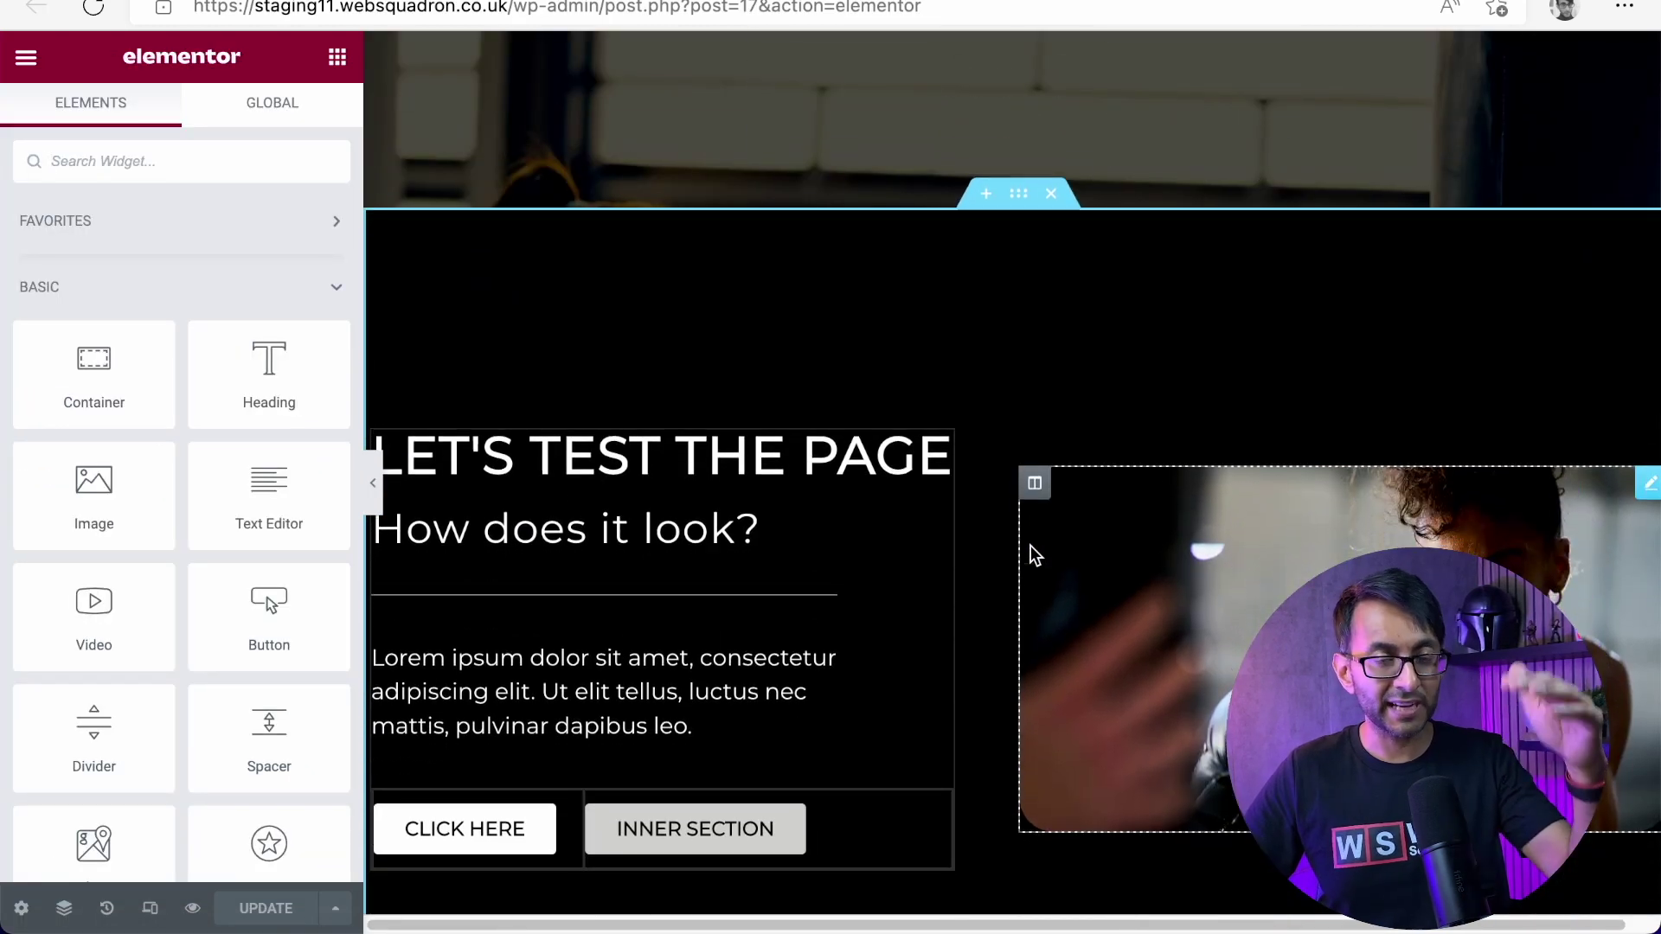
pyautogui.scroll(-1, 1030, 545)
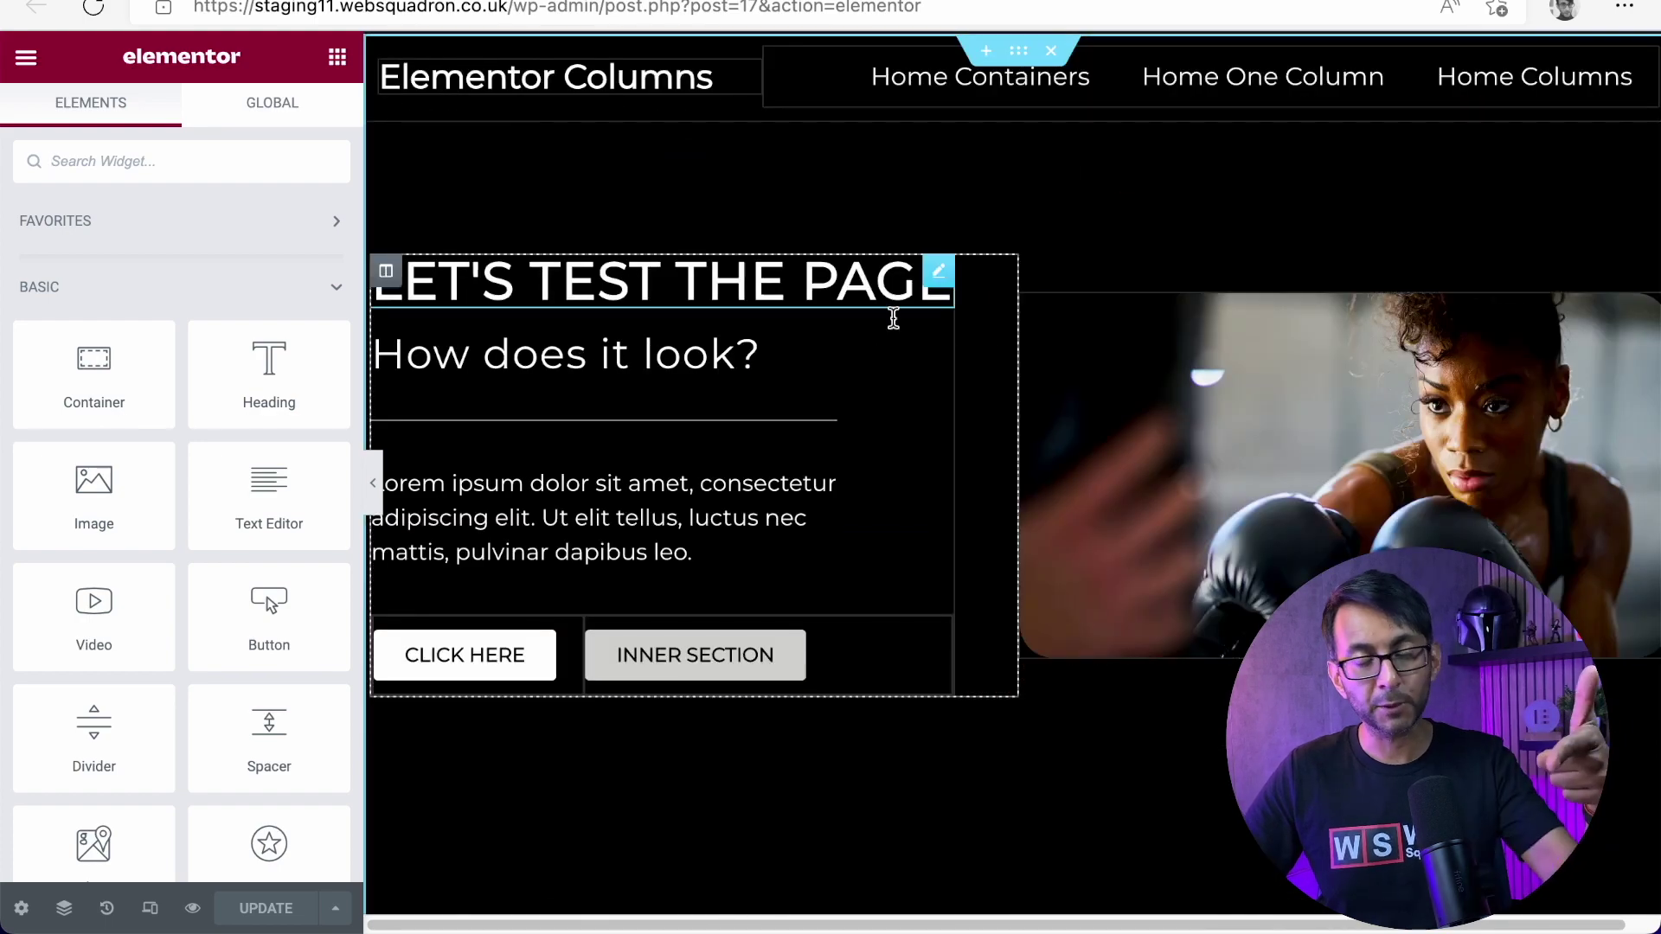
pyautogui.scroll(-10, 995, 415)
pyautogui.scroll(-10, 936, 372)
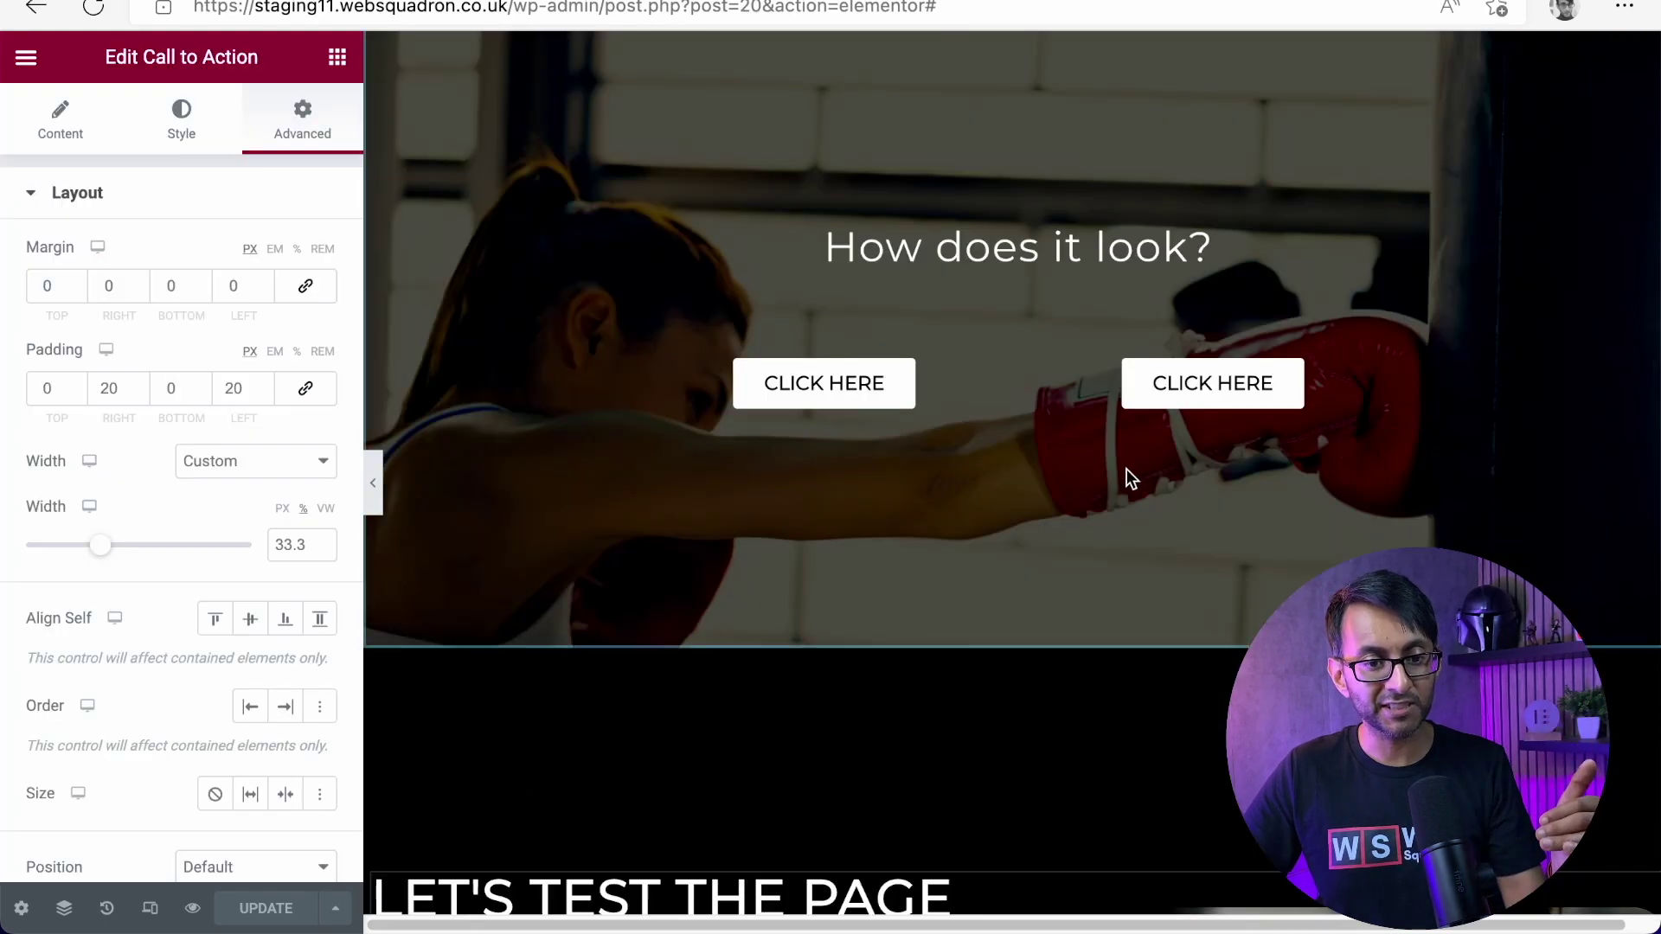
pyautogui.scroll(-5, 1127, 469)
pyautogui.scroll(10, 1127, 469)
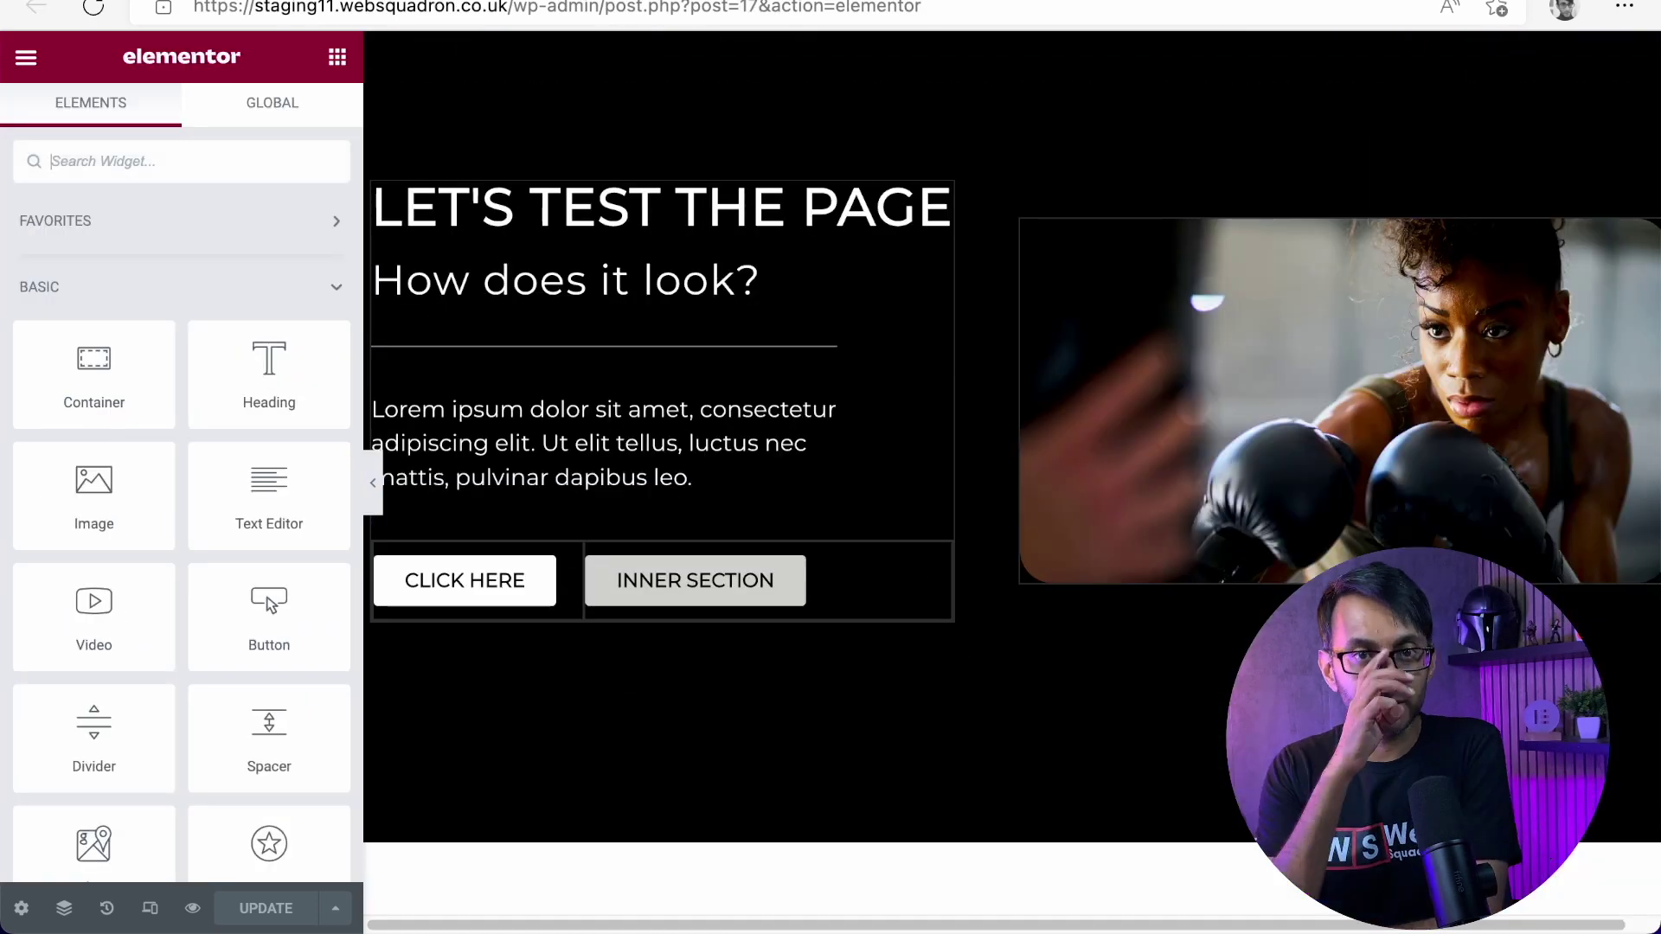
pyautogui.scroll(-15, 667, 81)
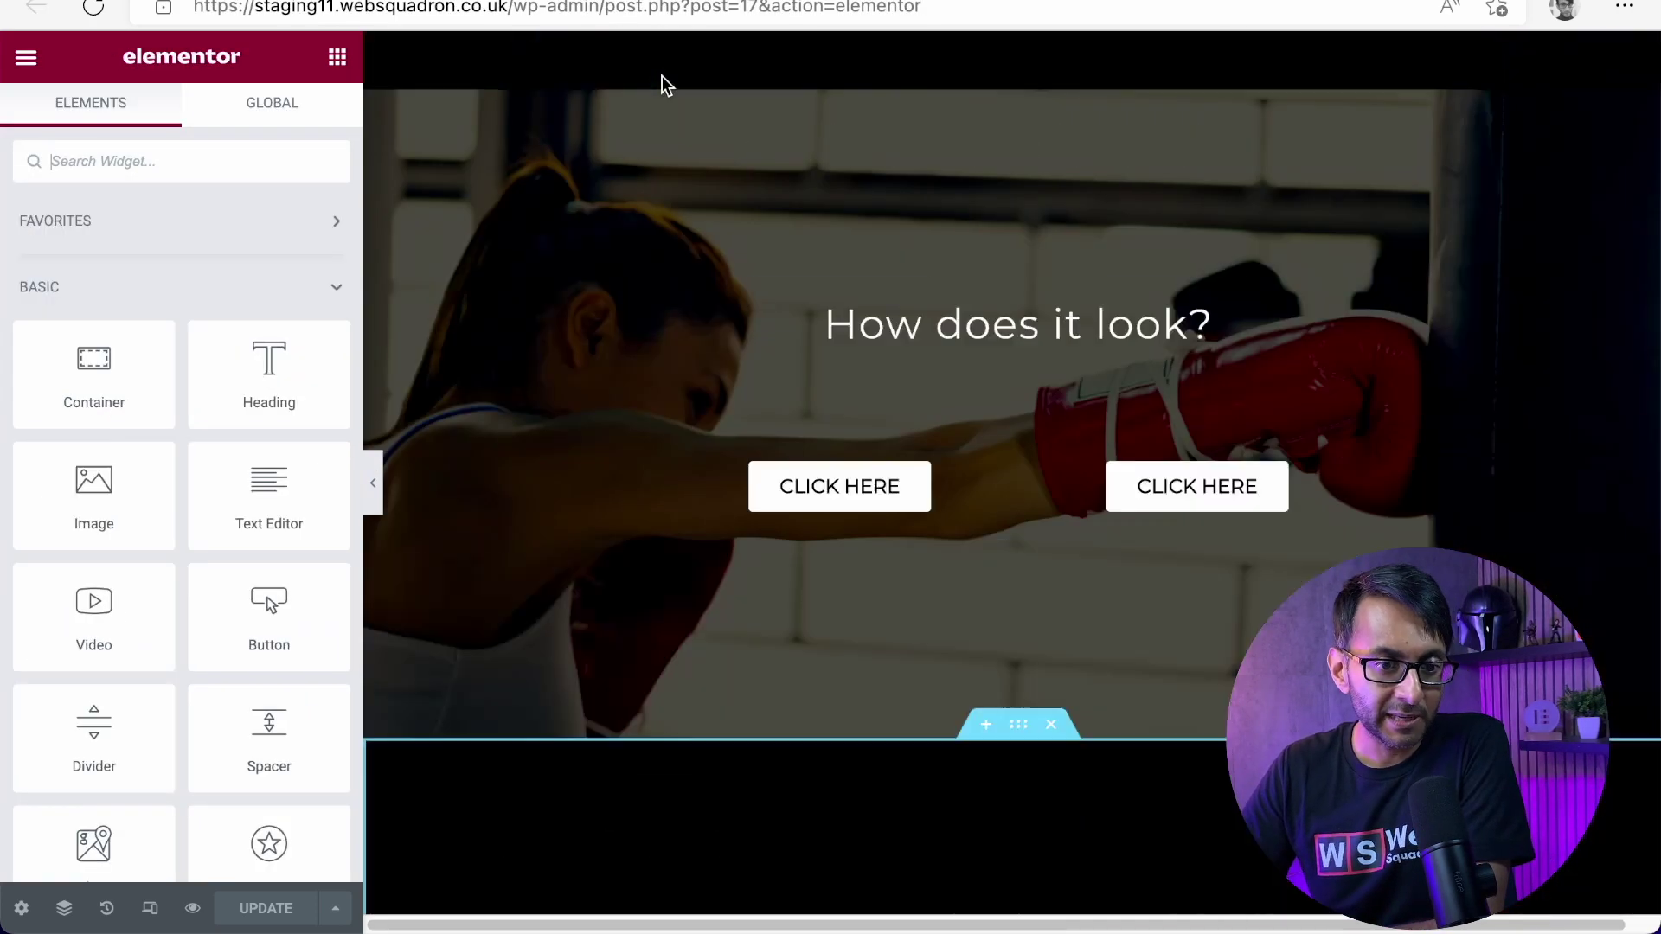
pyautogui.scroll(15, 788, 242)
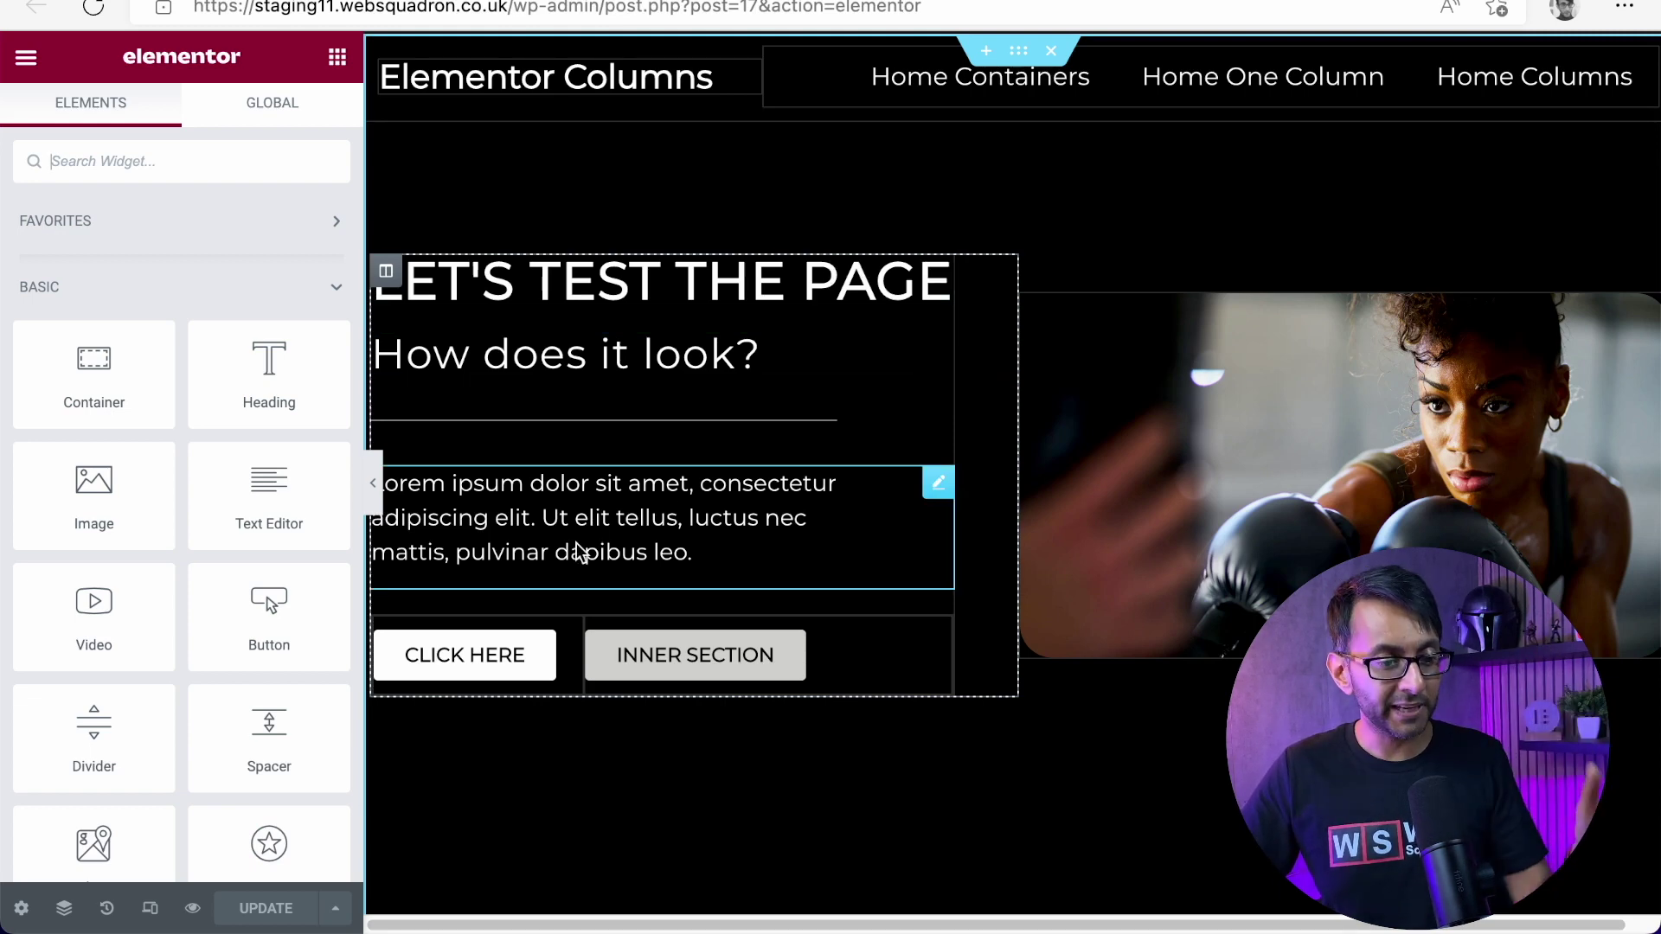
# - Preview the Columns page at mobile width, then switch the preview back to desktop
pyautogui.click(150, 908)
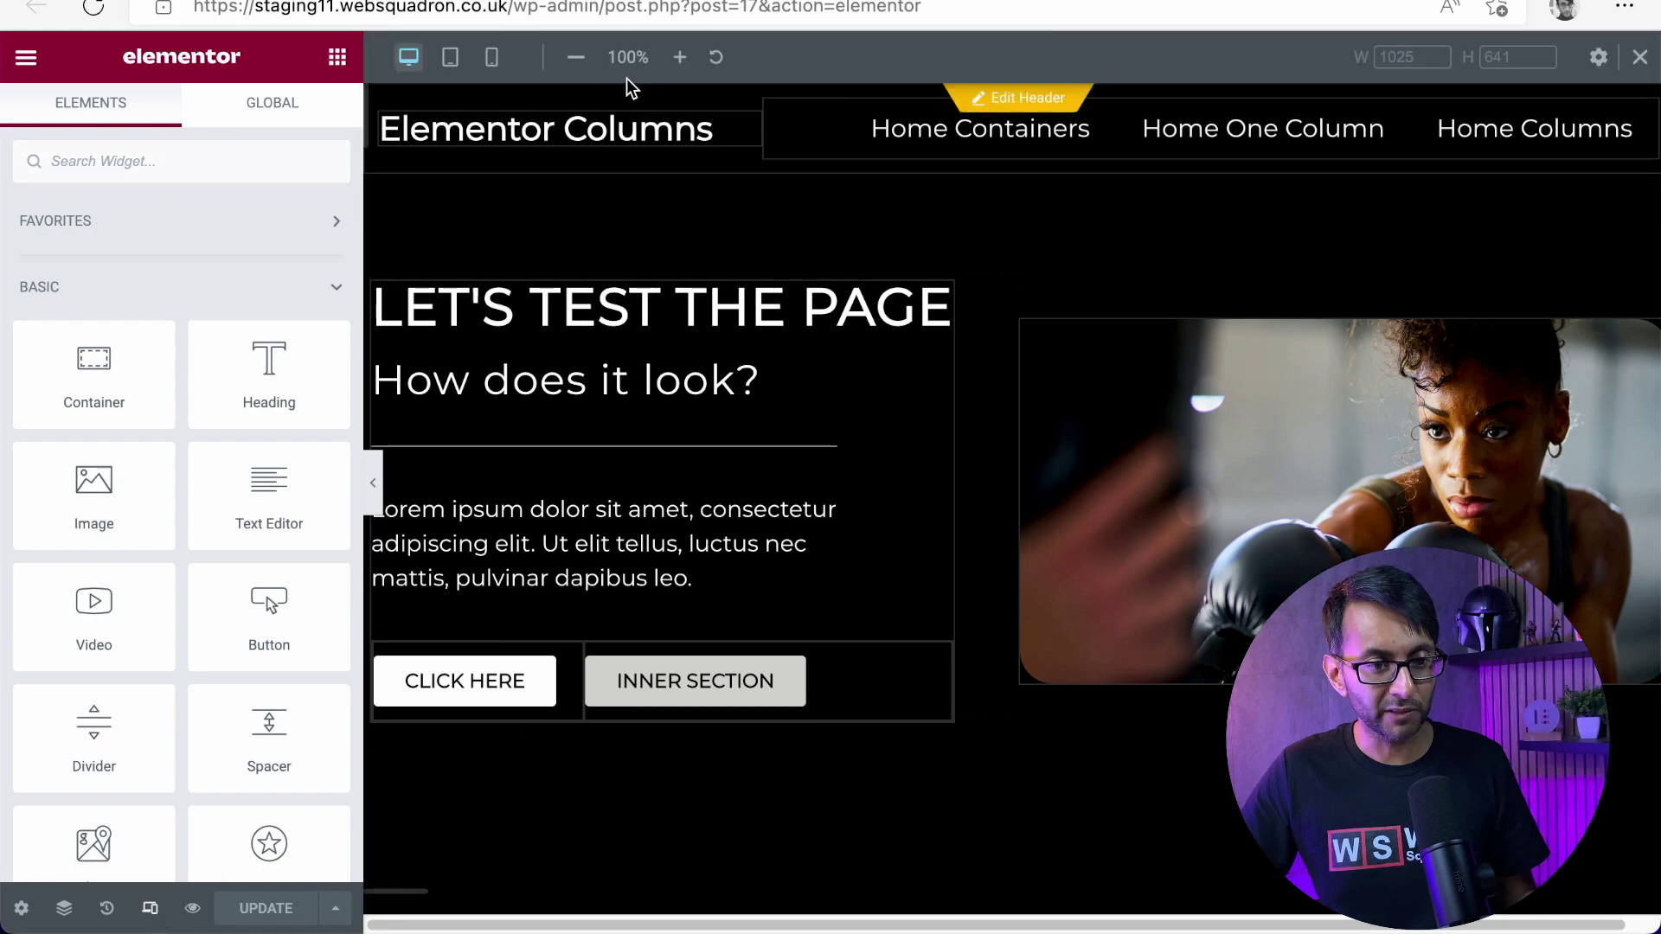
pyautogui.click(491, 57)
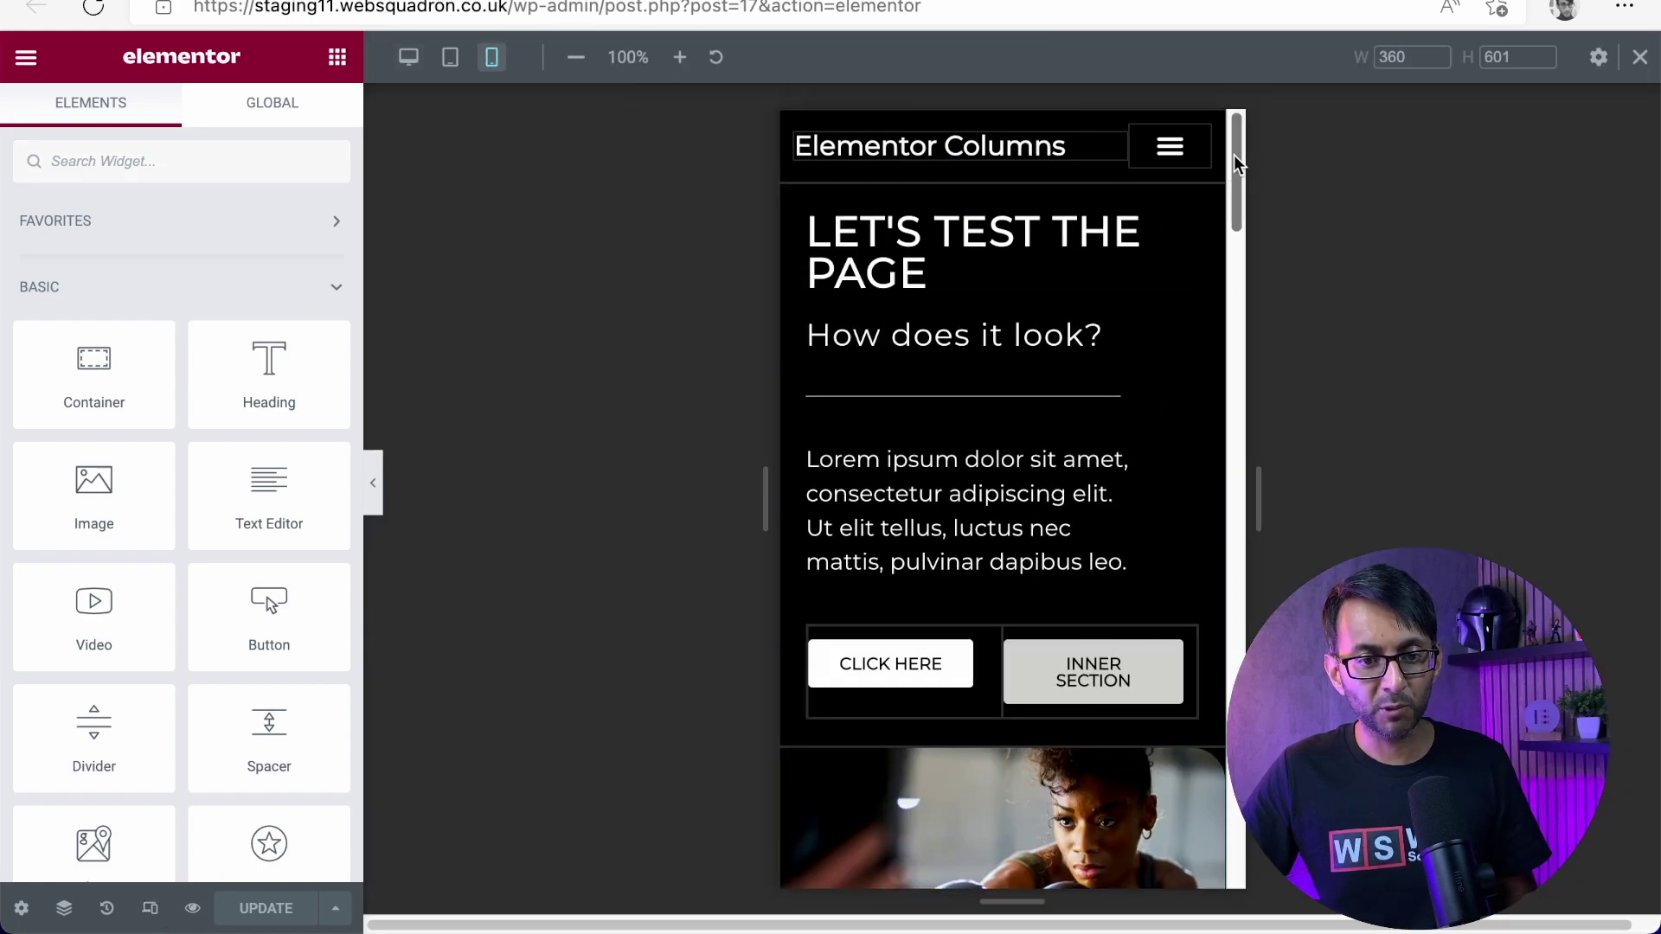
pyautogui.moveTo(1236, 165); pyautogui.dragTo(1261, 52)
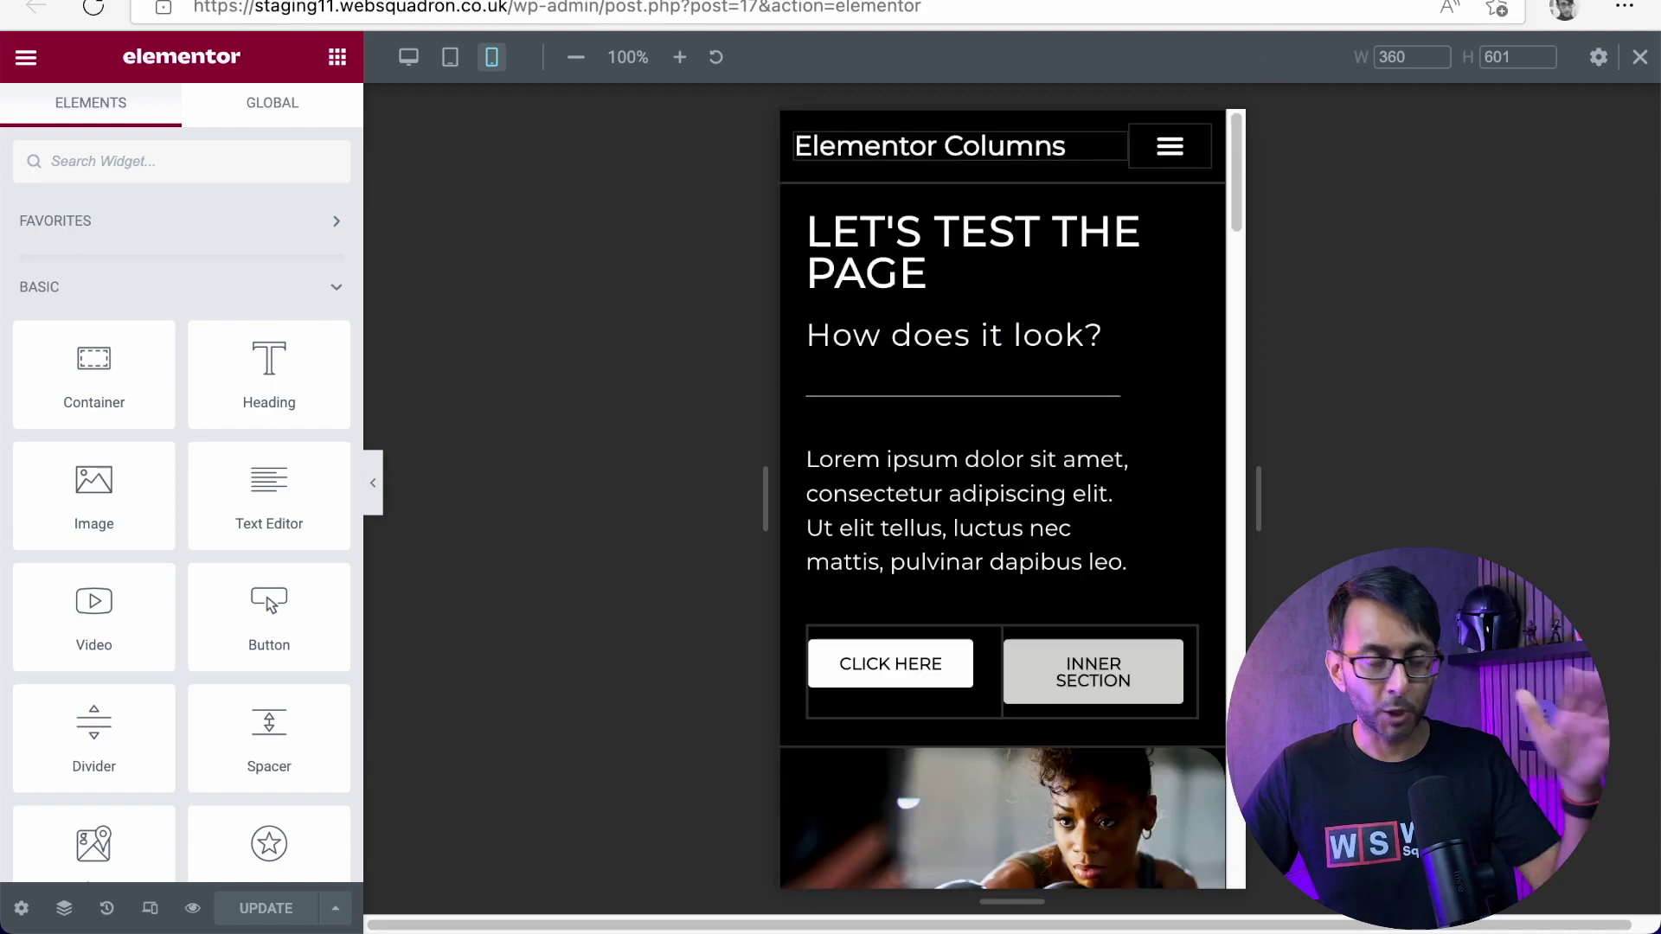
pyautogui.click(408, 58)
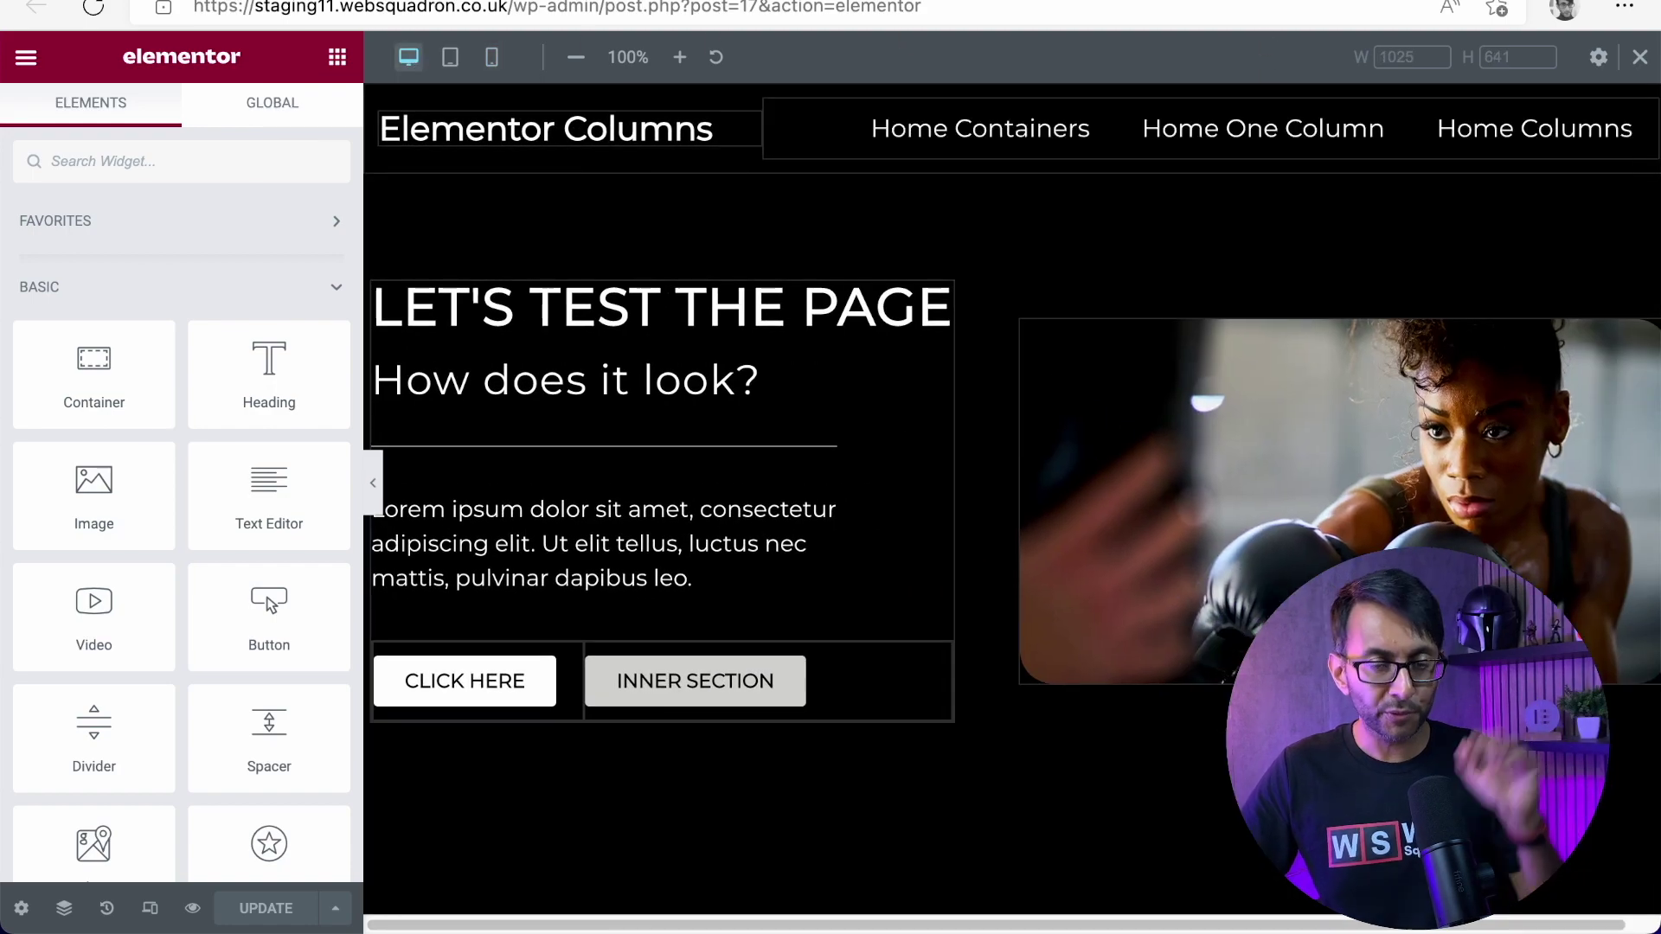